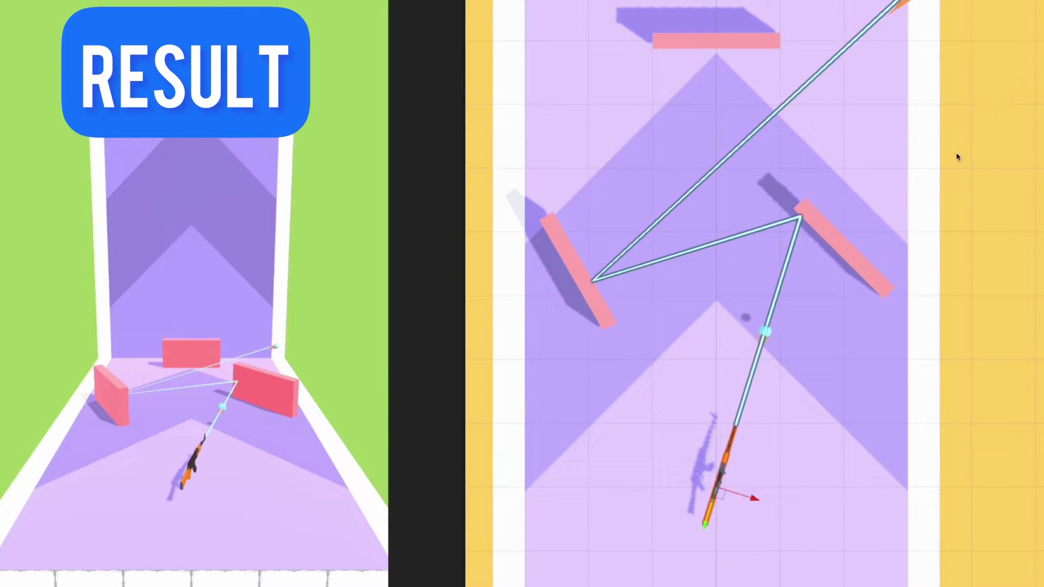
- Tilt the Scene view of the level and bring up the Hierarchy's create menu
{"action": "left_click_drag", "start_coordinate": [955, 158], "coordinate": [873, 35], "text": "alt"}
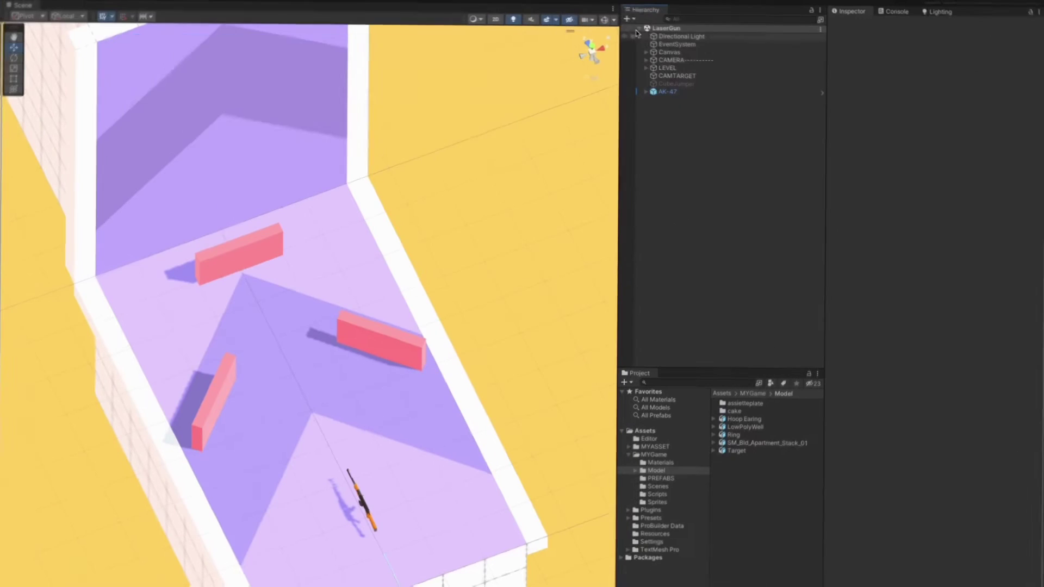
{"action": "left_click", "coordinate": [631, 19]}
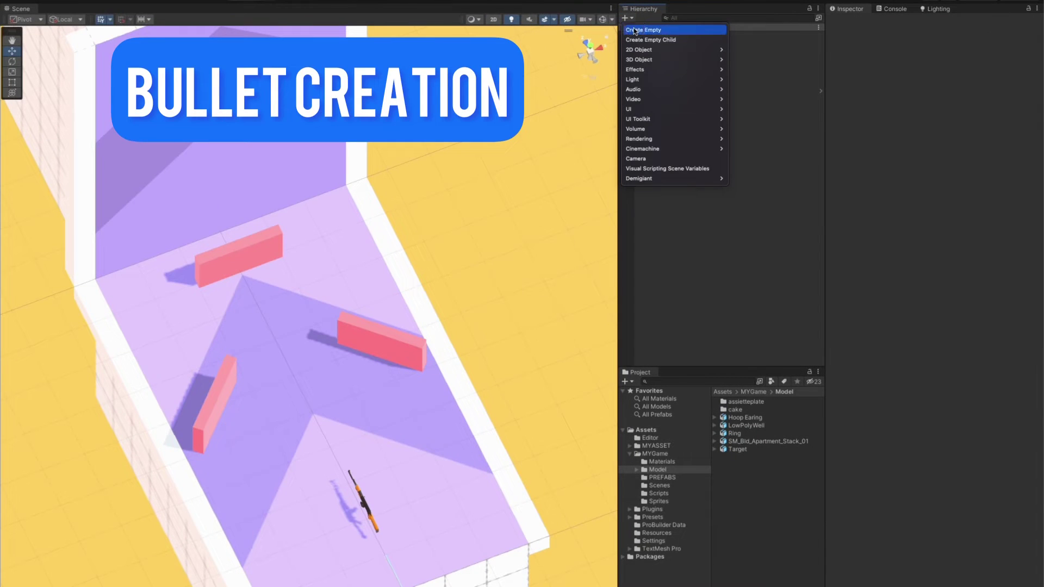
- Create an empty object named Bullet and reset its Transform to the origin
{"action": "left_click", "coordinate": [643, 30]}
{"action": "type", "text": "Bullet"}
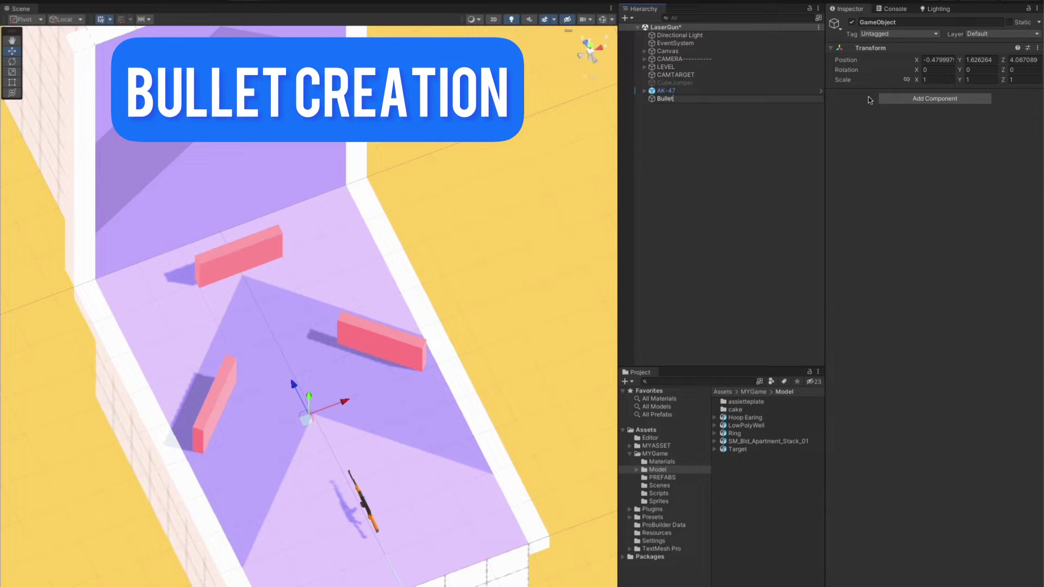
{"action": "key", "text": "Return"}
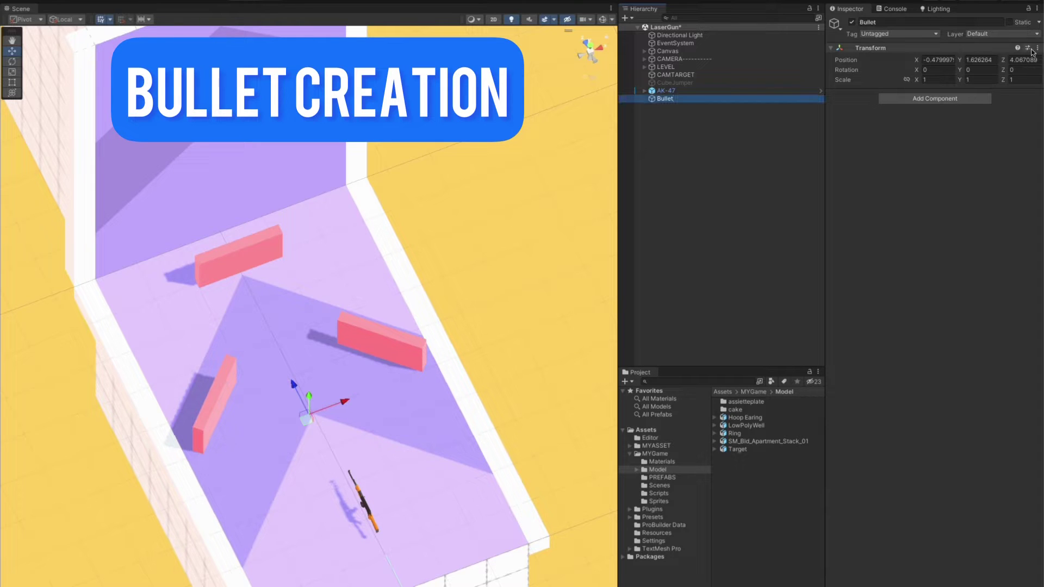
{"action": "left_click", "coordinate": [1037, 47]}
{"action": "left_click", "coordinate": [1001, 59]}
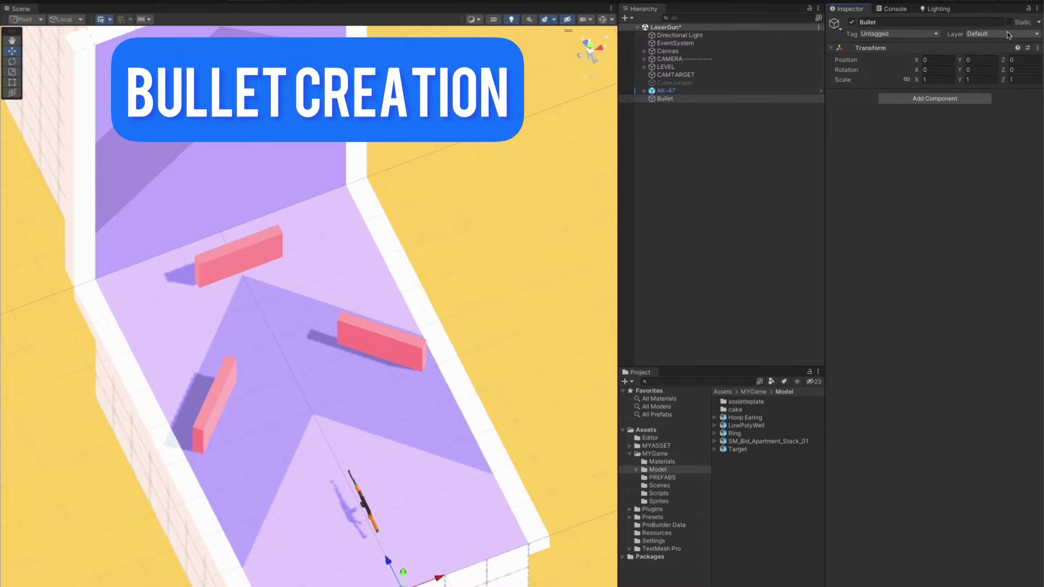
- Add User Layer 13 'Bullet' and assign Bullet to that layer
{"action": "left_click", "coordinate": [1008, 35]}
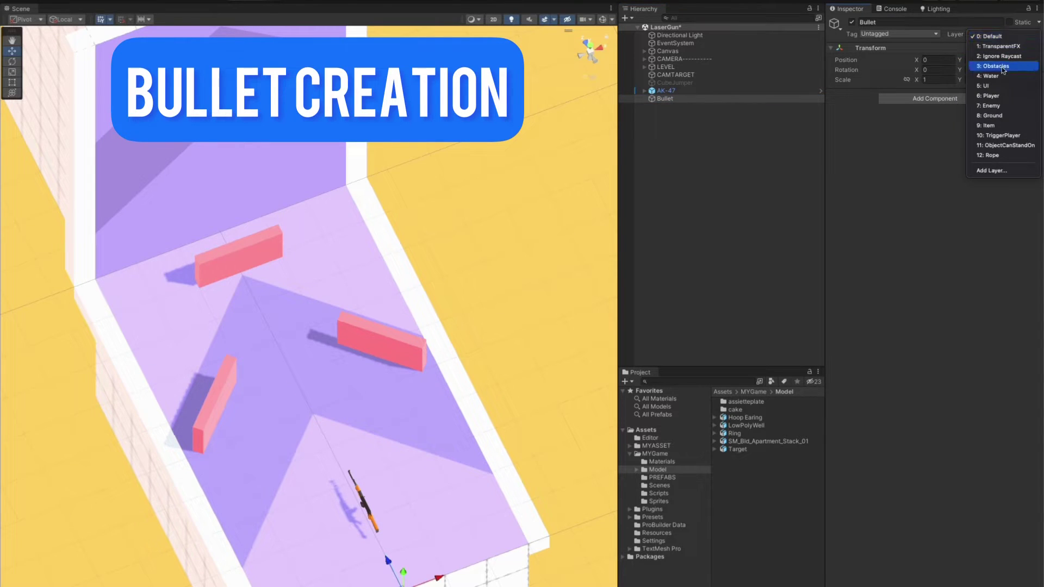
{"action": "left_click", "coordinate": [998, 171]}
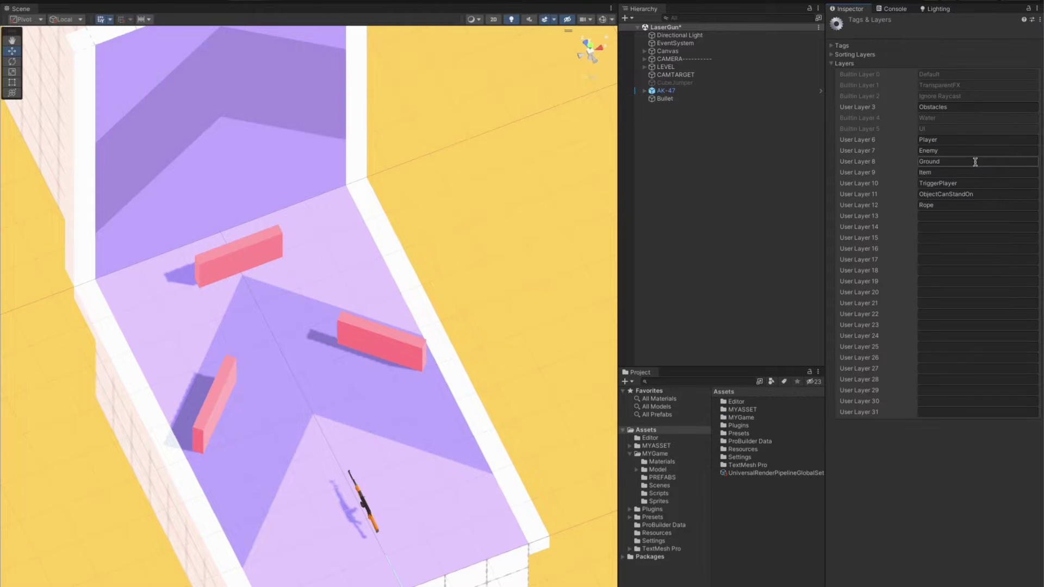
{"action": "left_click", "coordinate": [943, 216]}
{"action": "type", "text": "Bullet"}
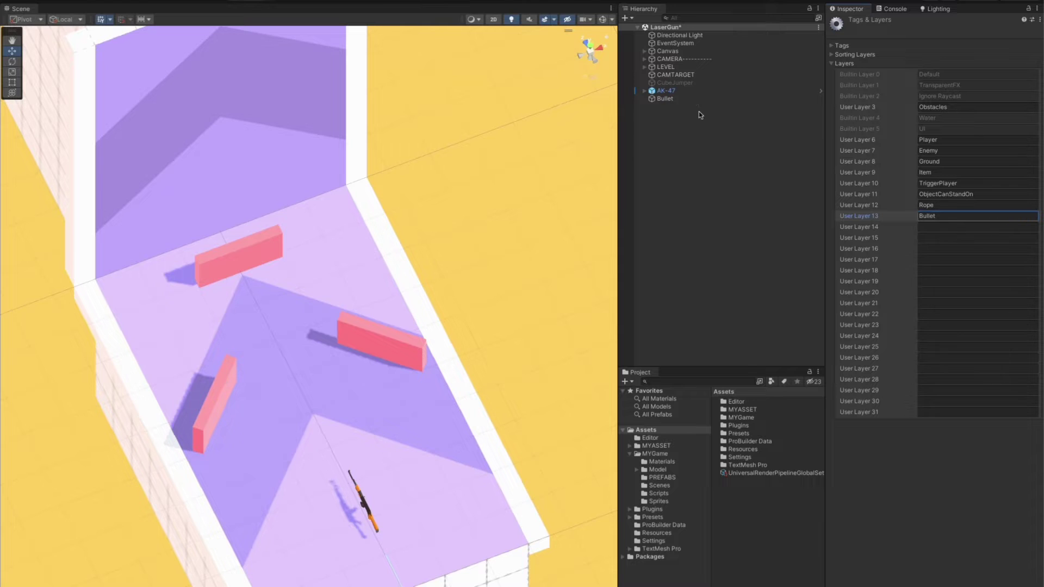
{"action": "left_click", "coordinate": [690, 100]}
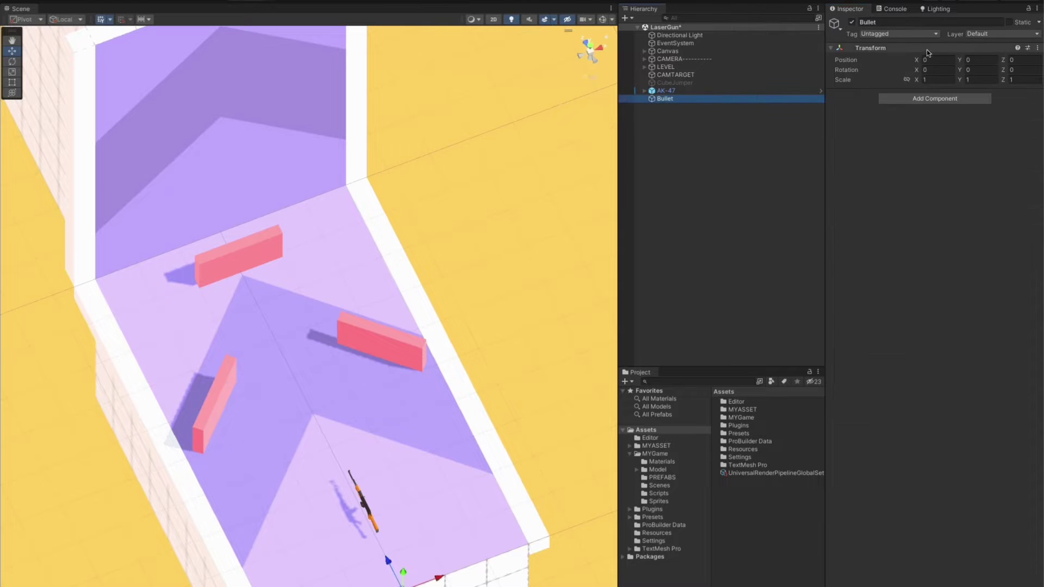
{"action": "left_click", "coordinate": [979, 34]}
{"action": "left_click", "coordinate": [989, 165]}
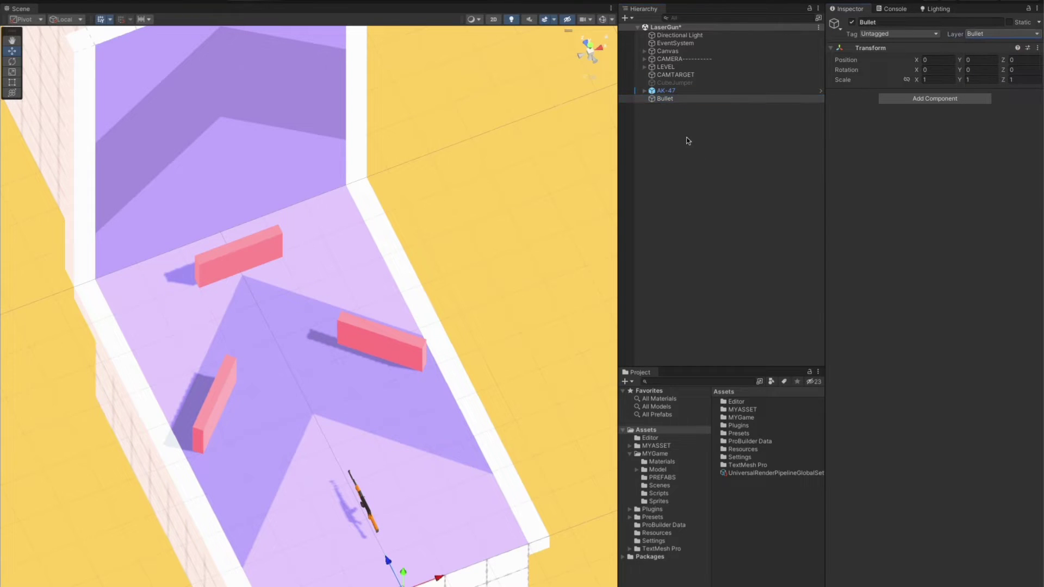
- Add a Sphere as a child of Bullet and view it beside the gun
{"action": "right_click", "coordinate": [666, 100]}
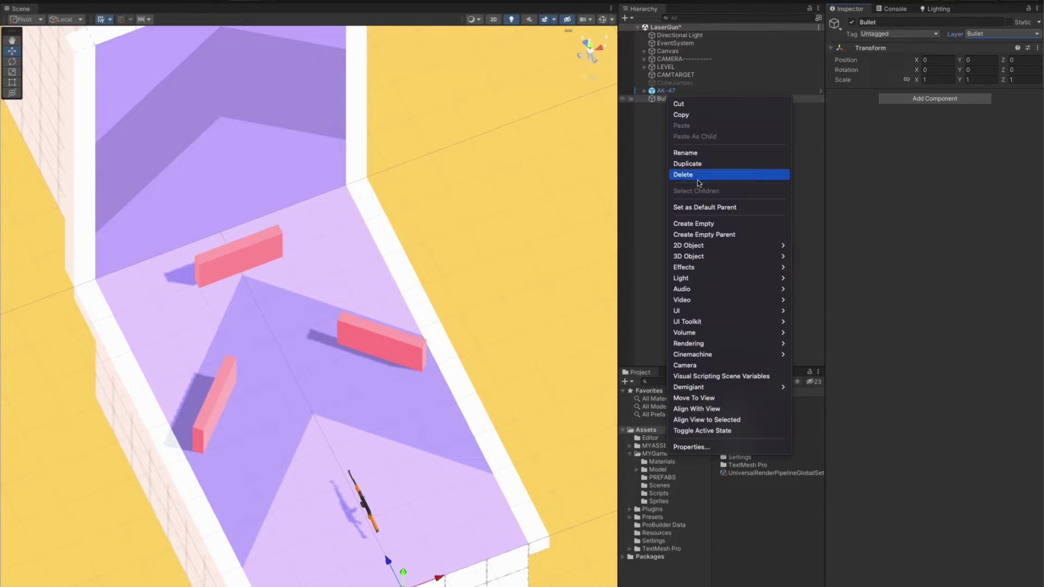
{"action": "mouse_move", "coordinate": [750, 258]}
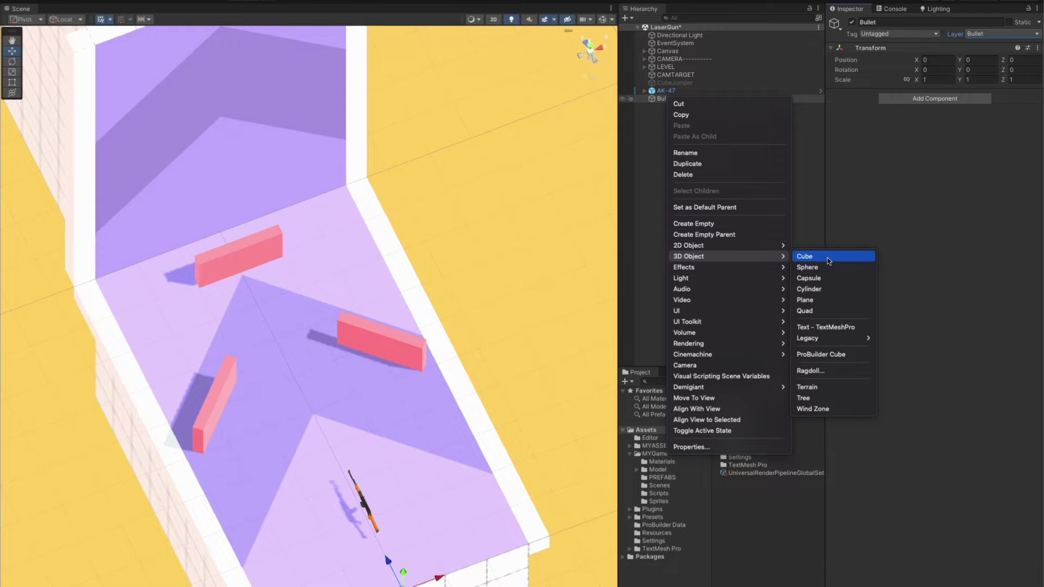
{"action": "left_click", "coordinate": [816, 268]}
{"action": "right_click_drag", "start_coordinate": [596, 259], "coordinate": [478, 380]}
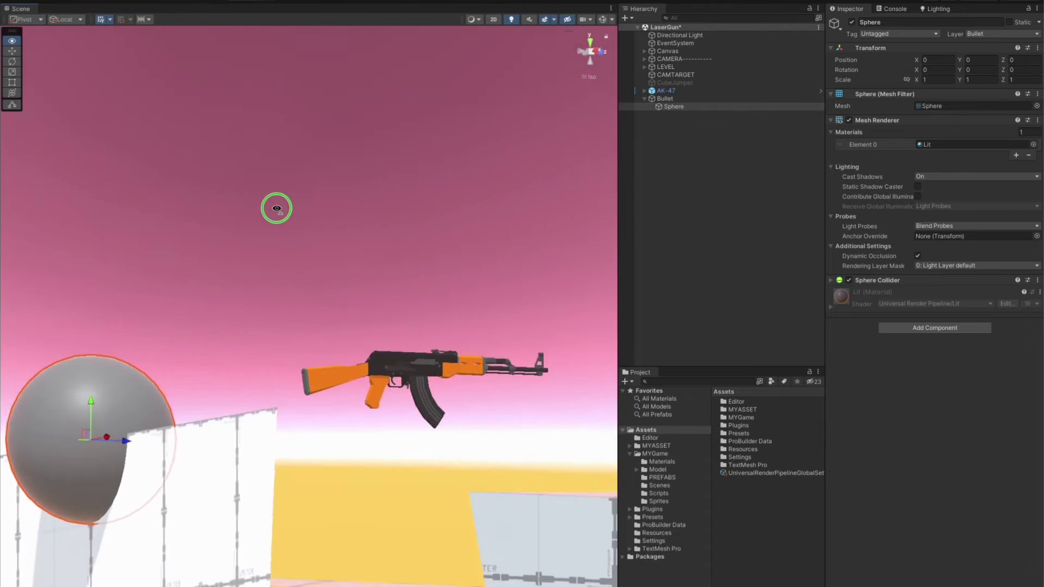
{"action": "right_click_drag", "start_coordinate": [478, 380], "coordinate": [306, 252]}
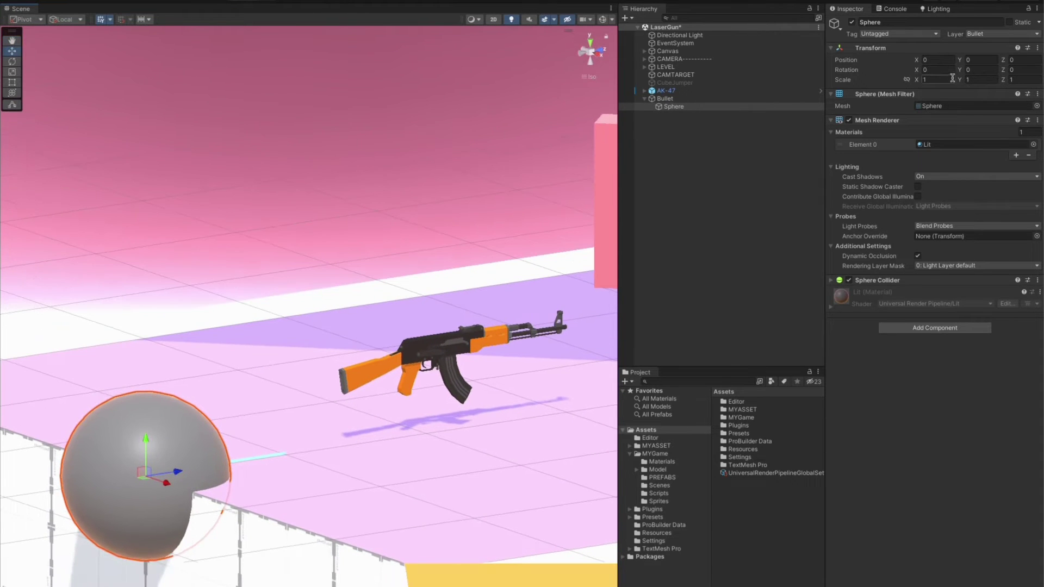
- Set the Sphere's scale to 0.2 on X, Y and Z
{"action": "type", "text": ".2"}
{"action": "key", "text": "Tab"}
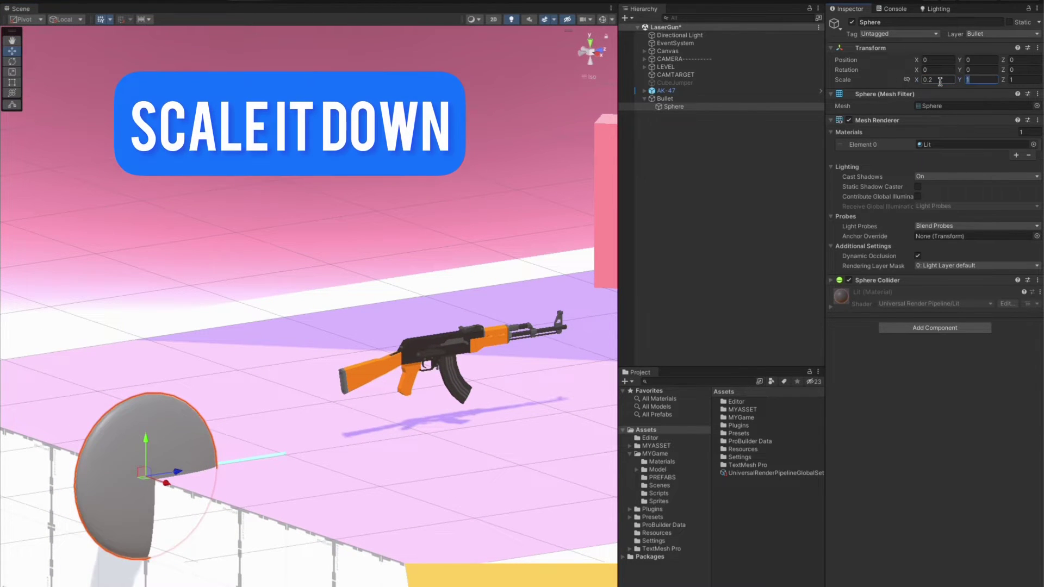
{"action": "type", "text": ".2"}
{"action": "key", "text": "Tab"}
{"action": "type", "text": ".2"}
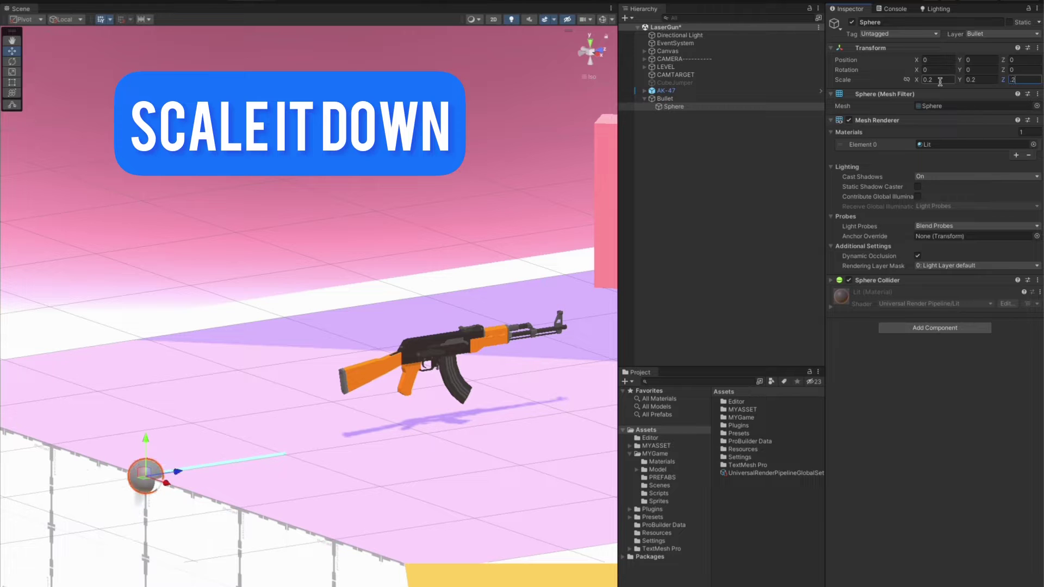
{"action": "key", "text": "Return"}
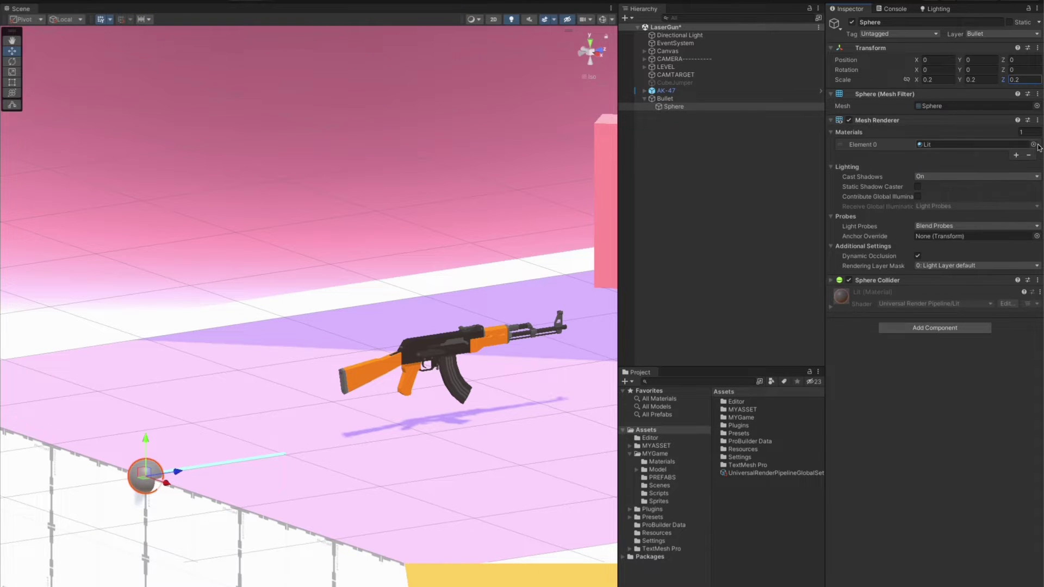
- Assign the X_Red_MAT material to the sphere's Element 0 material slot
{"action": "left_click", "coordinate": [1033, 144]}
{"action": "scroll", "coordinate": [780, 530], "scroll_direction": "down", "scroll_amount": 5}
{"action": "scroll", "coordinate": [780, 530], "scroll_direction": "down", "scroll_amount": 5}
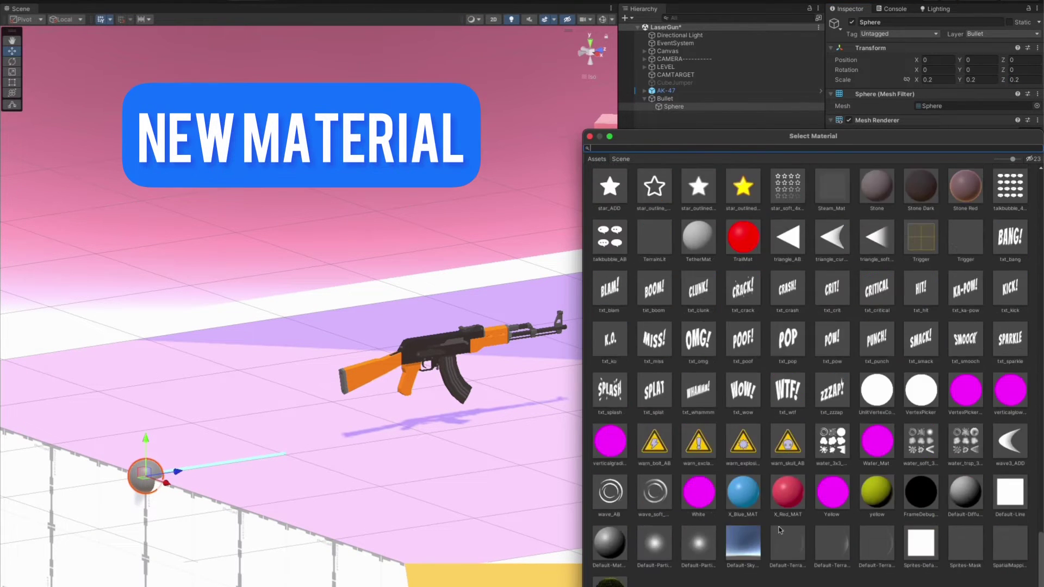
{"action": "double_click", "coordinate": [787, 492]}
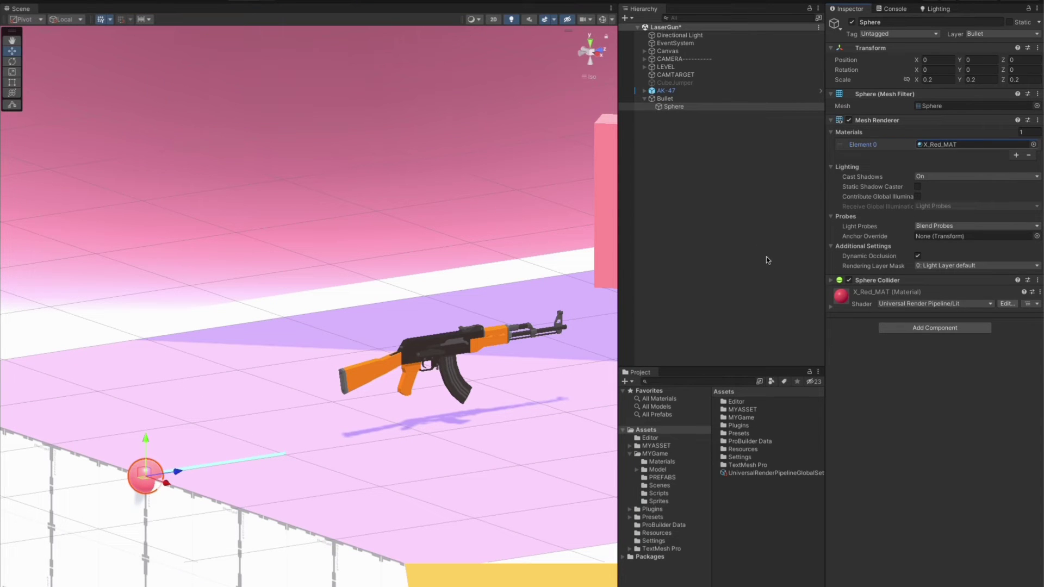
- Save the LaserGun scene and briefly check the Sphere Collider settings
{"action": "key", "text": "ctrl+s"}
{"action": "left_click", "coordinate": [830, 281]}
{"action": "left_click", "coordinate": [830, 281]}
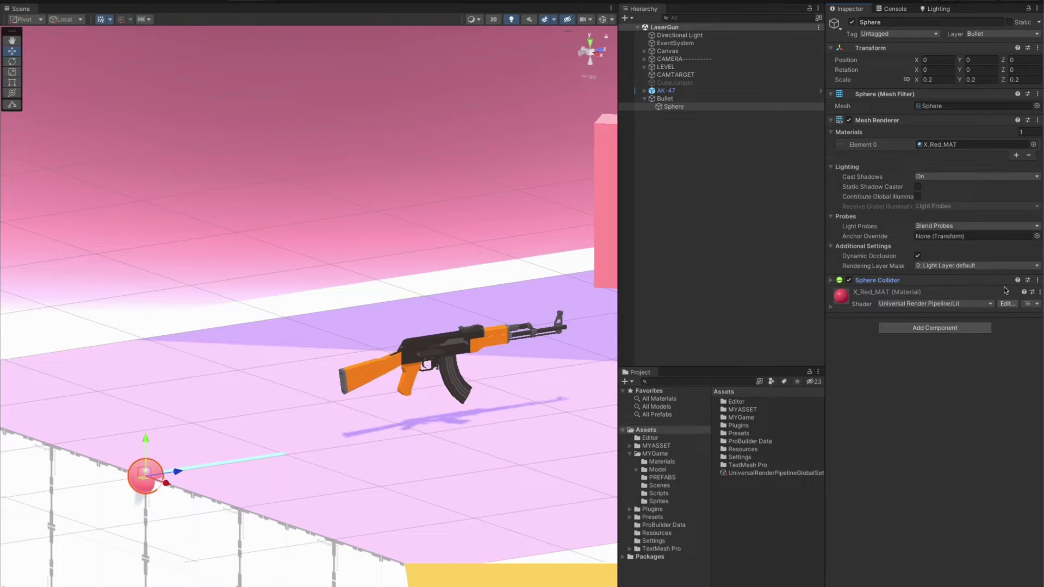
- Give the Bullet object a Rigidbody component found by searching 'rigidbody'
{"action": "left_click", "coordinate": [698, 99]}
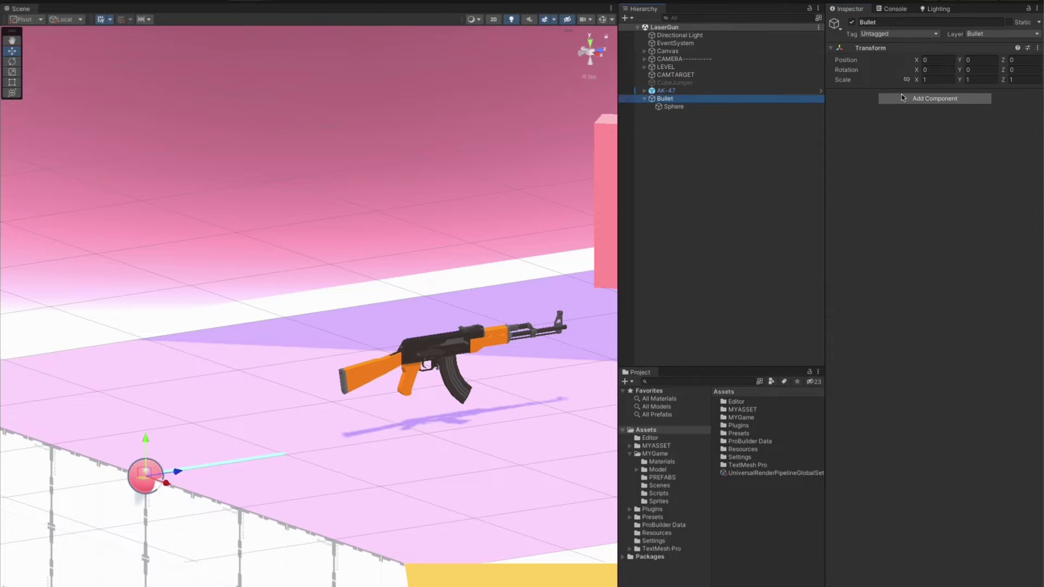
{"action": "left_click", "coordinate": [904, 97]}
{"action": "type", "text": "rigidbody"}
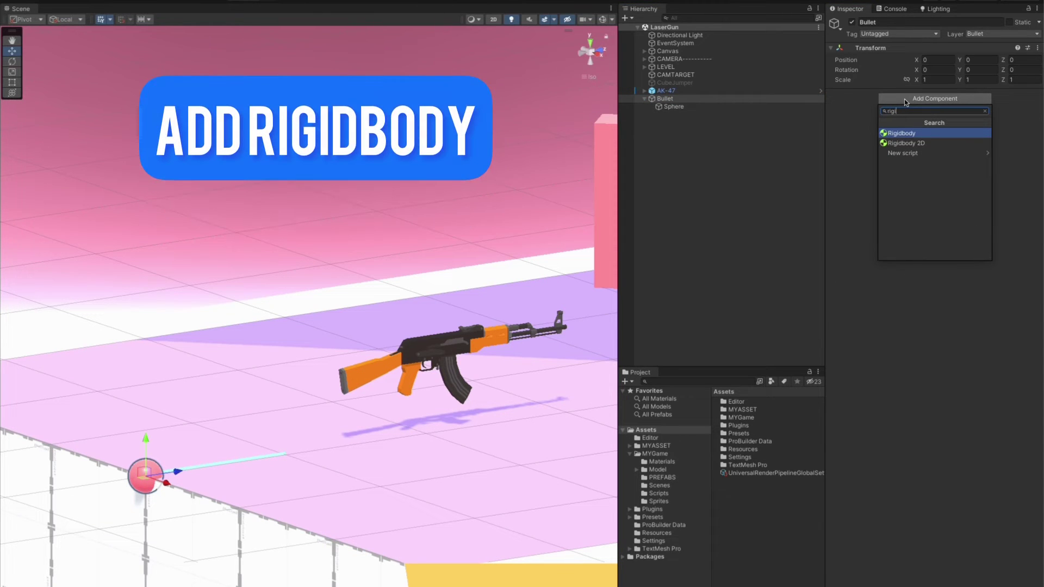
{"action": "key", "text": "Return"}
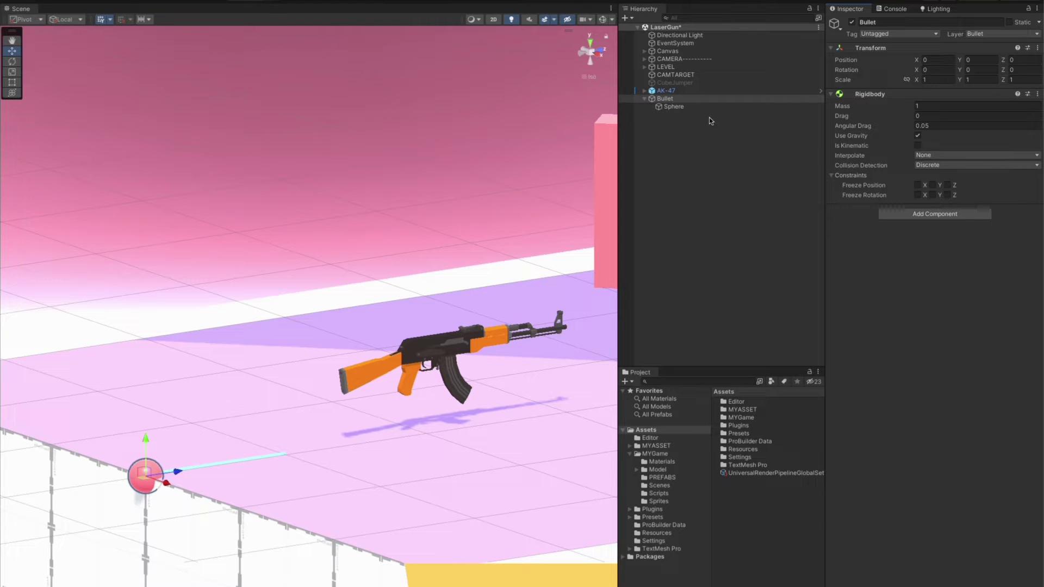
{"action": "left_click", "coordinate": [666, 100]}
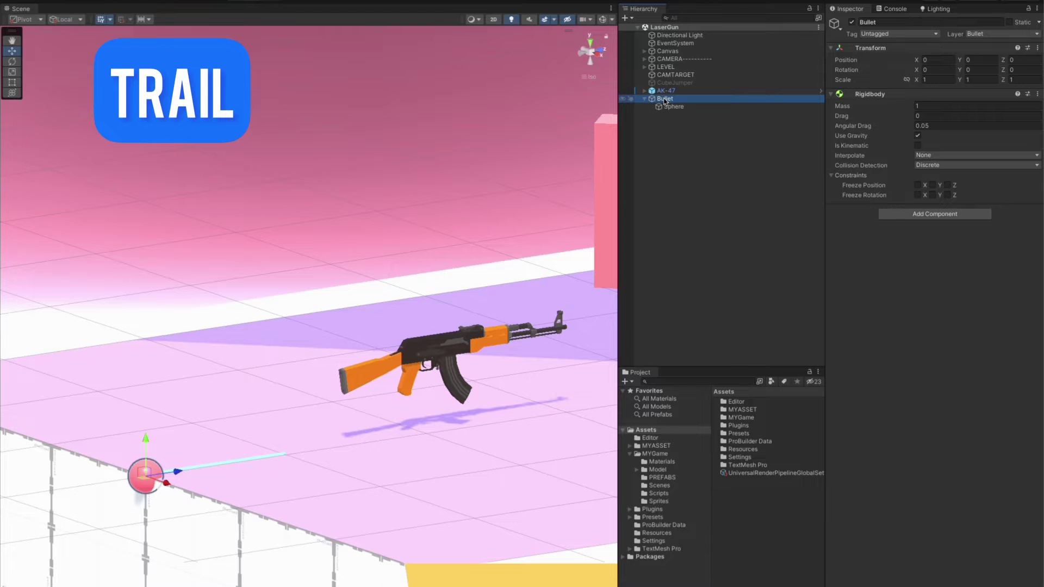
- Create a Trail effect child under Bullet and drag its width down to about 0.1
{"action": "right_click", "coordinate": [665, 100]}
{"action": "mouse_move", "coordinate": [732, 311]}
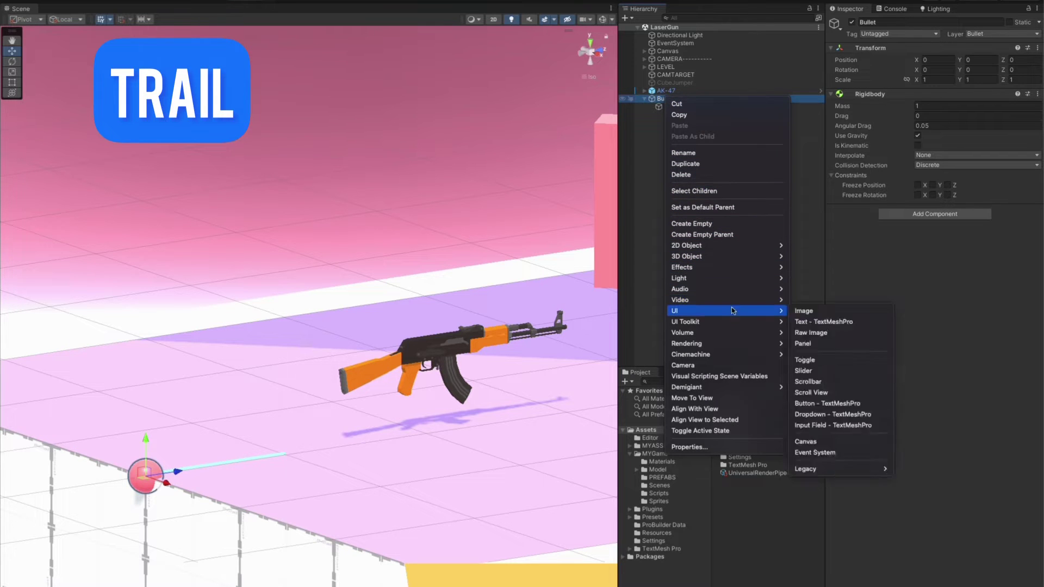
{"action": "mouse_move", "coordinate": [720, 267]}
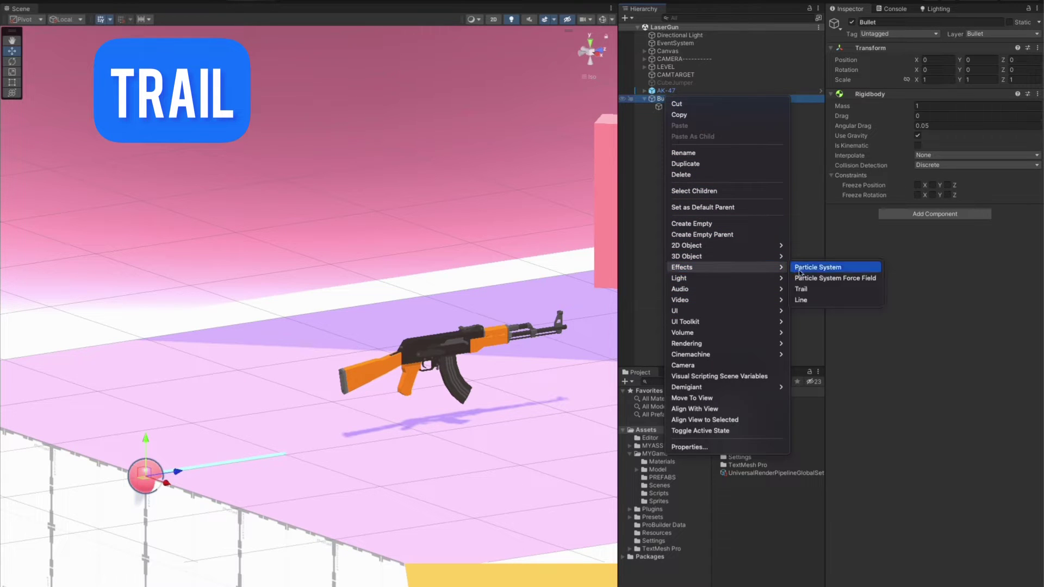
{"action": "left_click", "coordinate": [822, 290]}
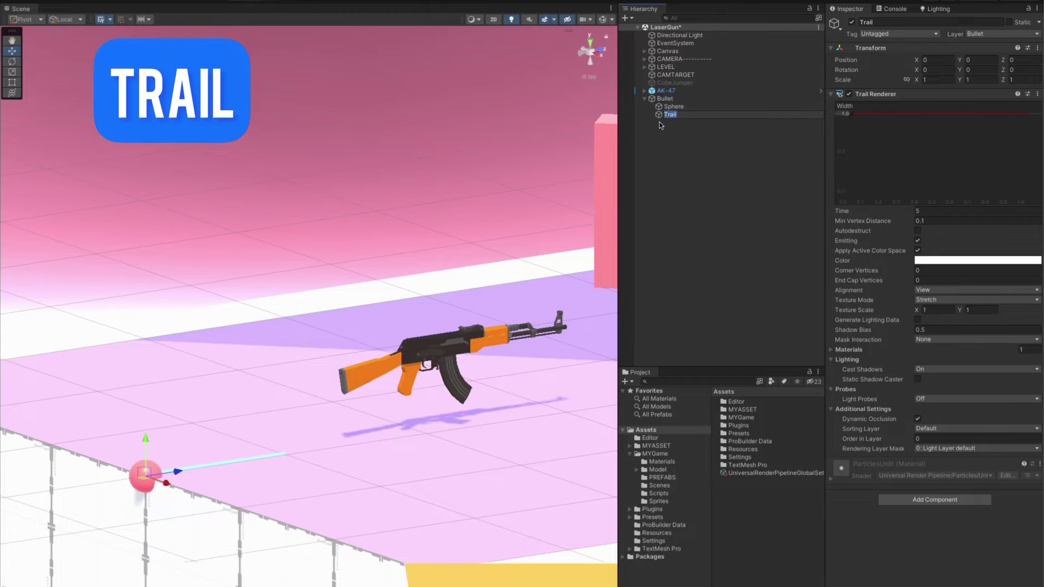
{"action": "key", "text": "Return"}
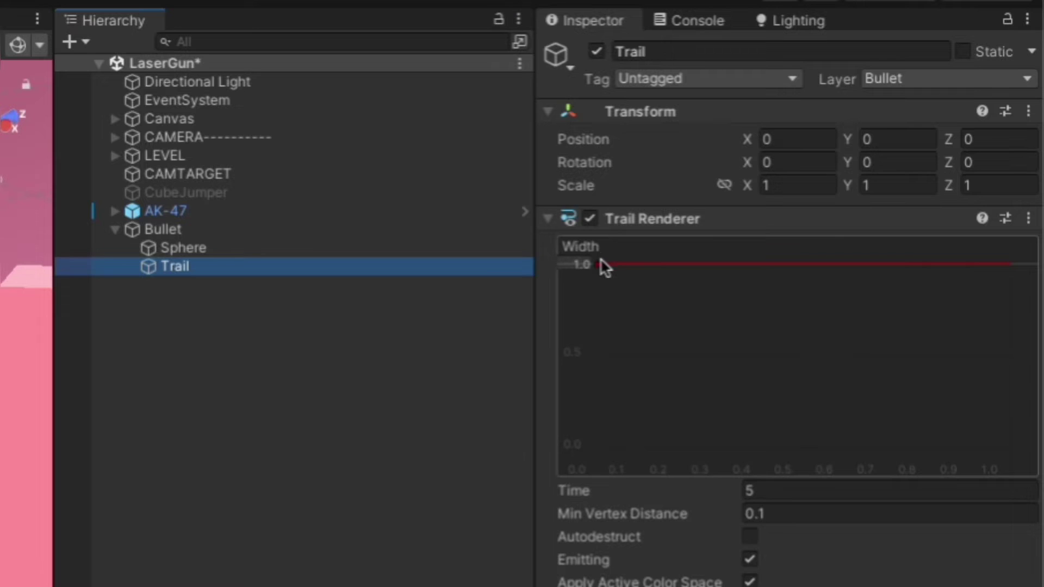
{"action": "left_click_drag", "start_coordinate": [603, 271], "coordinate": [593, 421]}
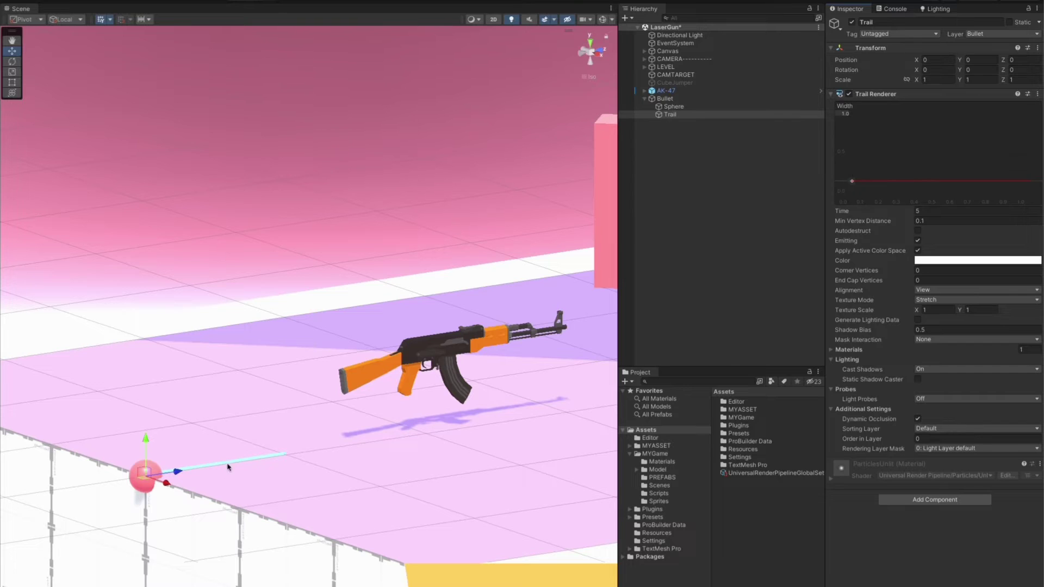
{"action": "mouse_move", "coordinate": [171, 485]}
{"action": "left_mouse_down"}
{"action": "mouse_move", "coordinate": [130, 486]}
{"action": "mouse_move", "coordinate": [176, 484]}
{"action": "left_mouse_up"}
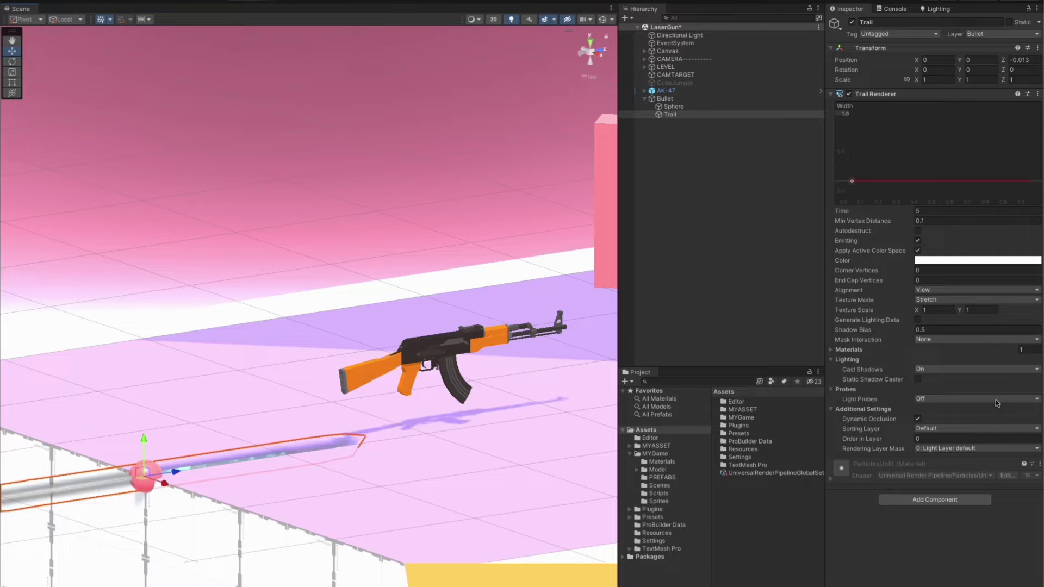
- Assign the red TrailMat material to the Trail Renderer's Element 0
{"action": "left_click", "coordinate": [843, 350]}
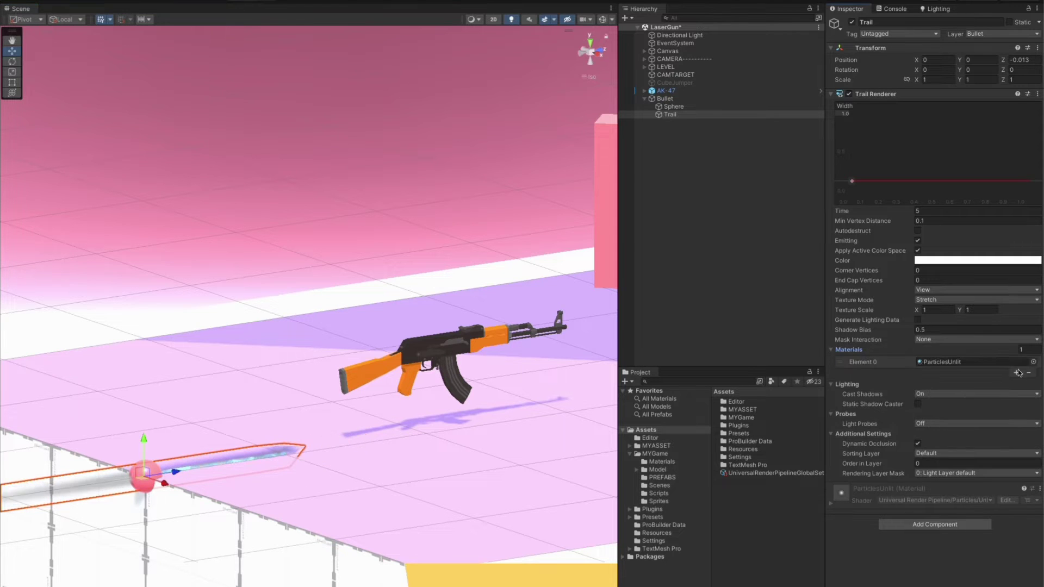
{"action": "left_click", "coordinate": [1037, 364]}
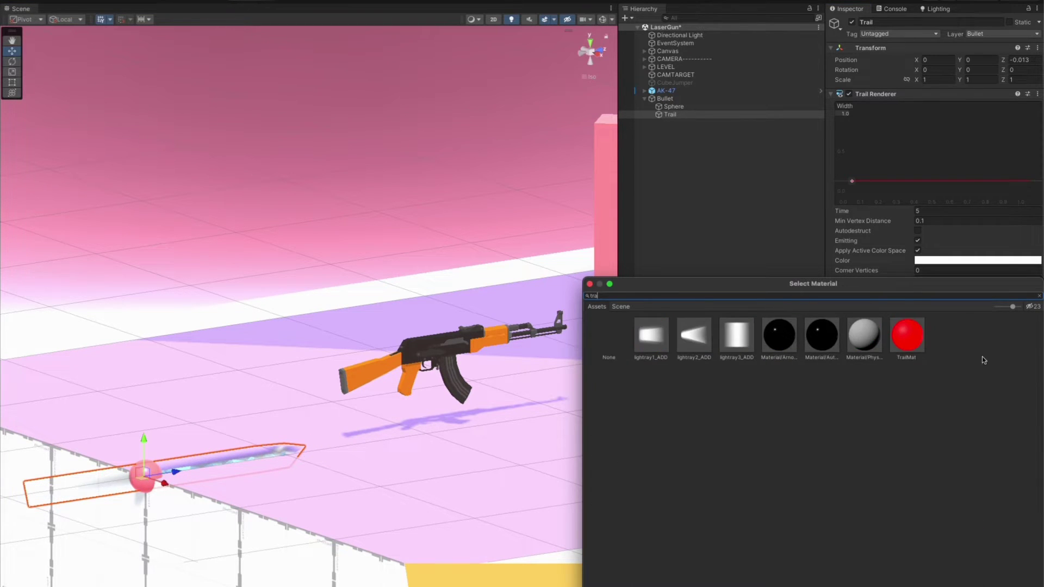
{"action": "double_click", "coordinate": [899, 338]}
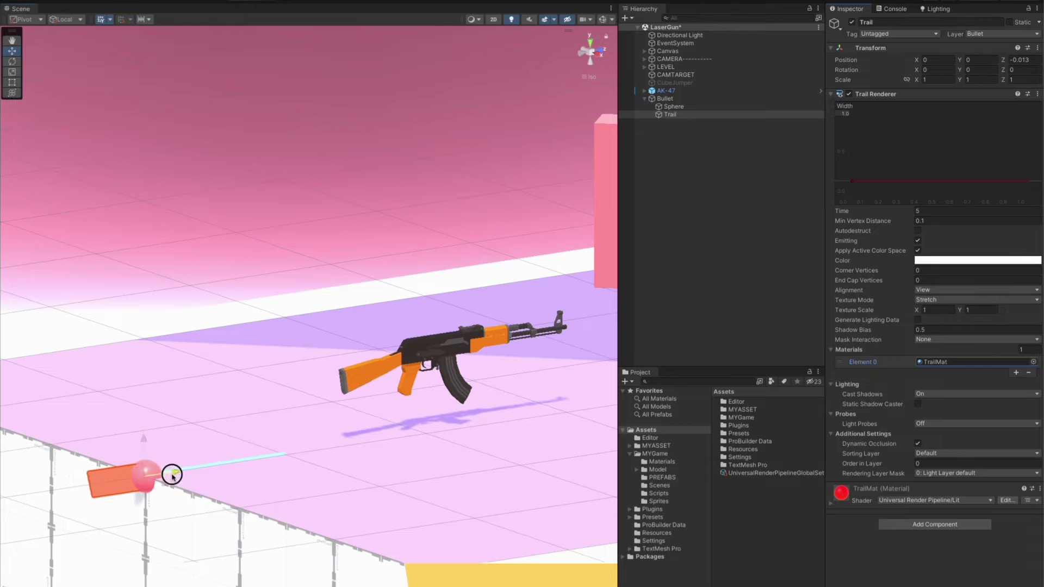
{"action": "mouse_move", "coordinate": [175, 471]}
{"action": "left_mouse_down"}
{"action": "mouse_move", "coordinate": [42, 482]}
{"action": "mouse_move", "coordinate": [171, 470]}
{"action": "left_mouse_up"}
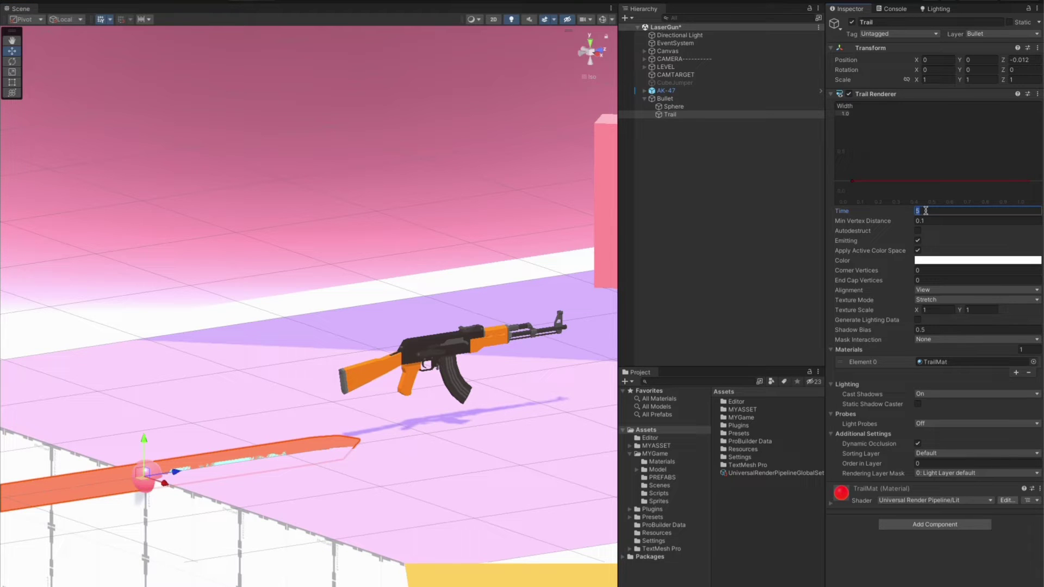
- Set the trail Time to 0.1 and add a width key tapering toward zero
{"action": "type", "text": ".5"}
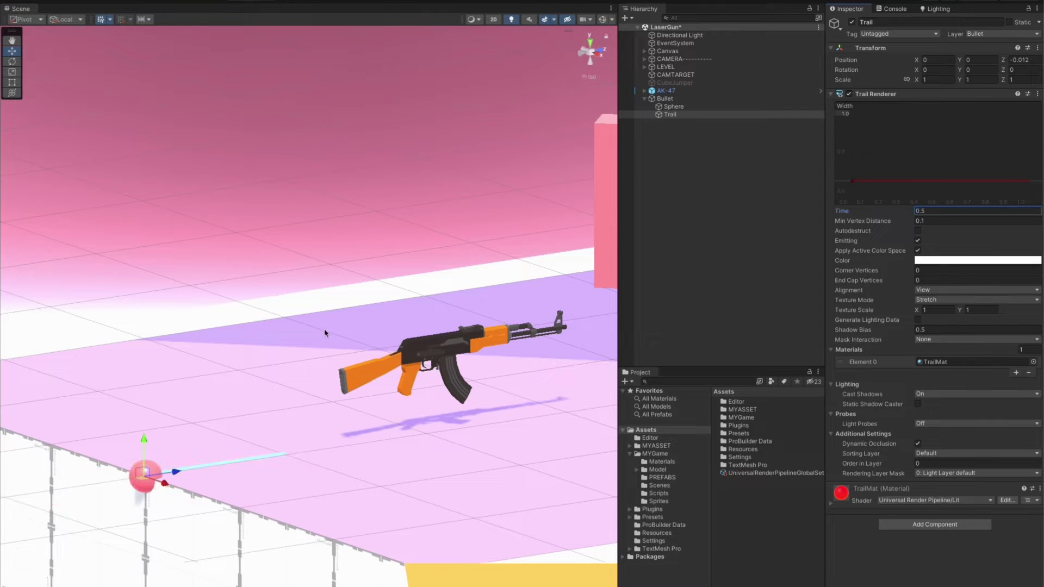
{"action": "mouse_move", "coordinate": [174, 479]}
{"action": "left_mouse_down"}
{"action": "mouse_move", "coordinate": [59, 445]}
{"action": "mouse_move", "coordinate": [164, 437]}
{"action": "left_mouse_up"}
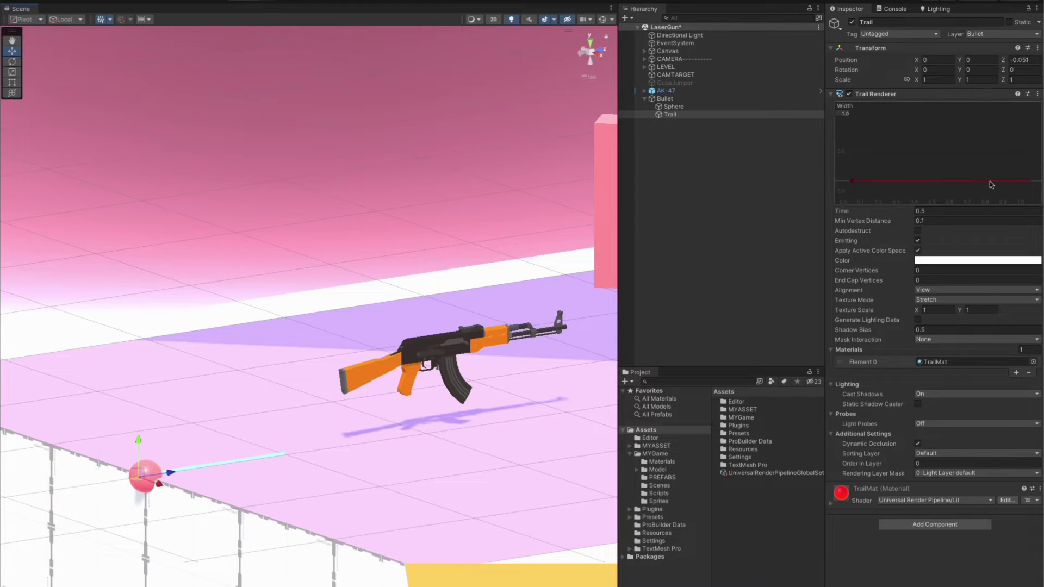
{"action": "type", "text": "0.1"}
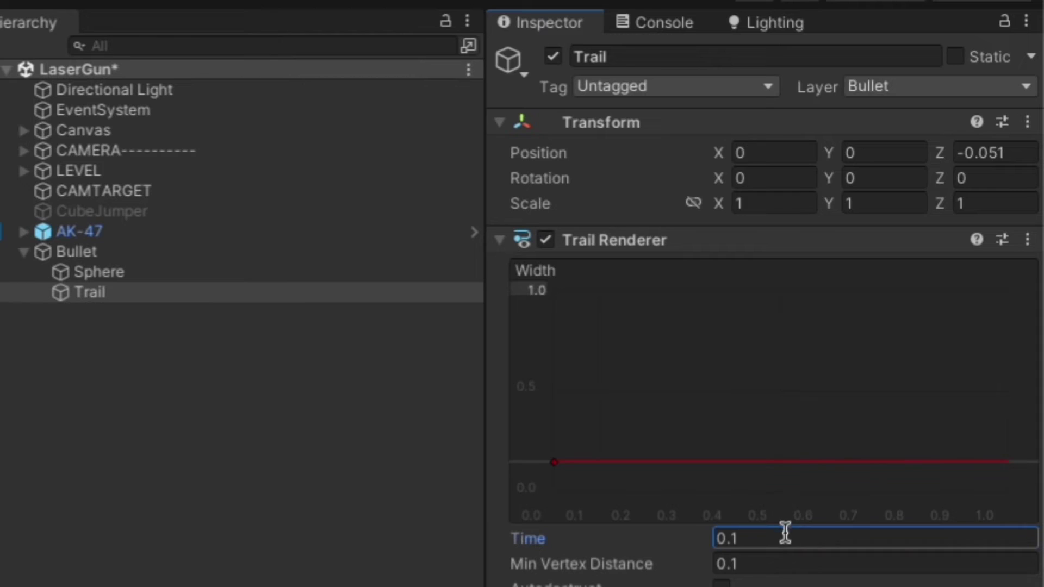
{"action": "right_click", "coordinate": [857, 464]}
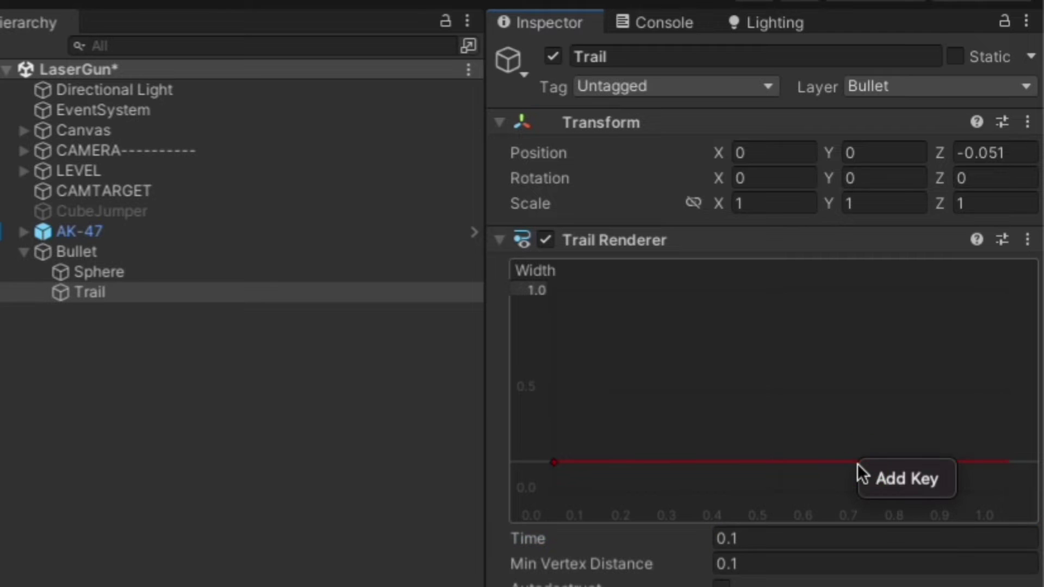
{"action": "left_click", "coordinate": [889, 481]}
{"action": "left_click_drag", "start_coordinate": [857, 465], "coordinate": [967, 489]}
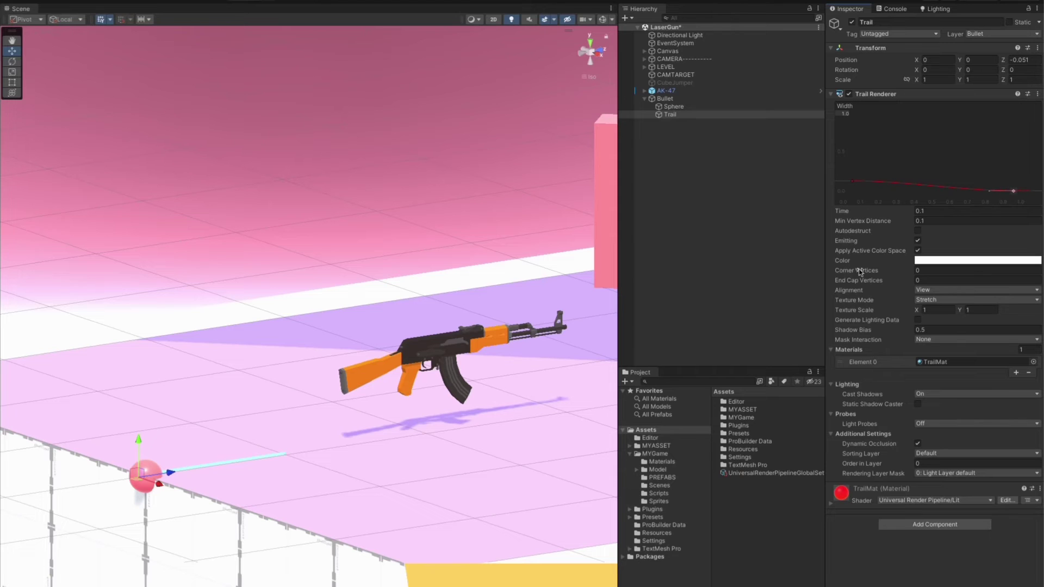
- Fade the trail gradient's end alpha to 92 and drag the last width key to 1.0
{"action": "left_click", "coordinate": [941, 261]}
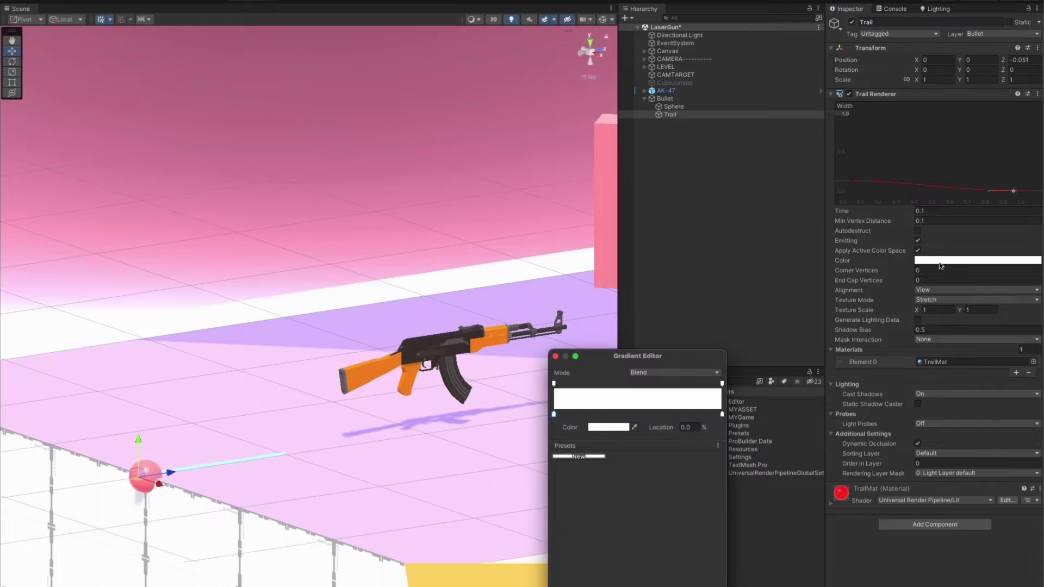
{"action": "left_click", "coordinate": [721, 384]}
{"action": "left_click_drag", "start_coordinate": [618, 428], "coordinate": [600, 430]}
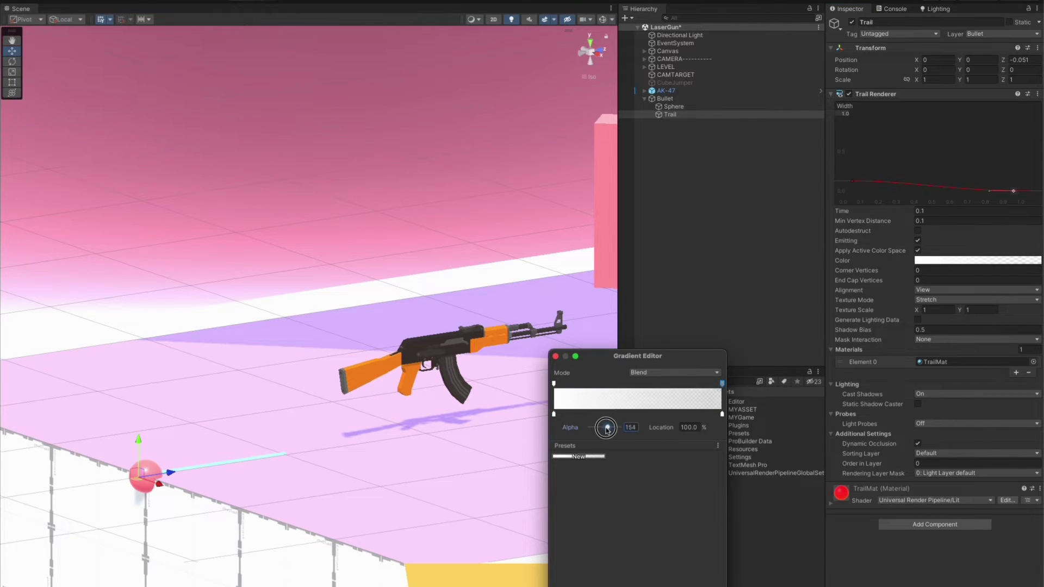
{"action": "left_click", "coordinate": [554, 356]}
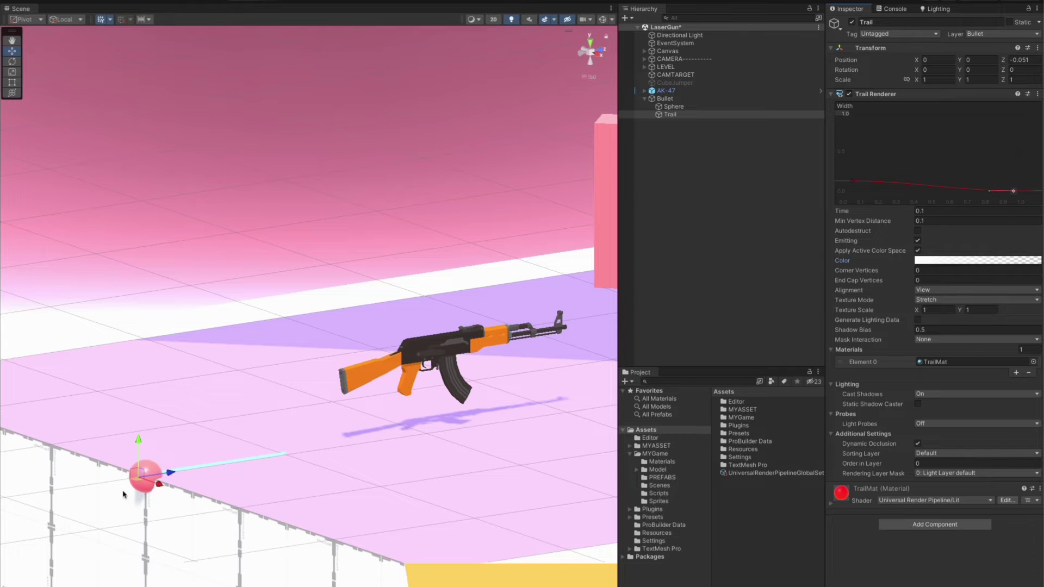
{"action": "mouse_move", "coordinate": [170, 474]}
{"action": "left_mouse_down"}
{"action": "mouse_move", "coordinate": [93, 516]}
{"action": "mouse_move", "coordinate": [170, 494]}
{"action": "left_mouse_up"}
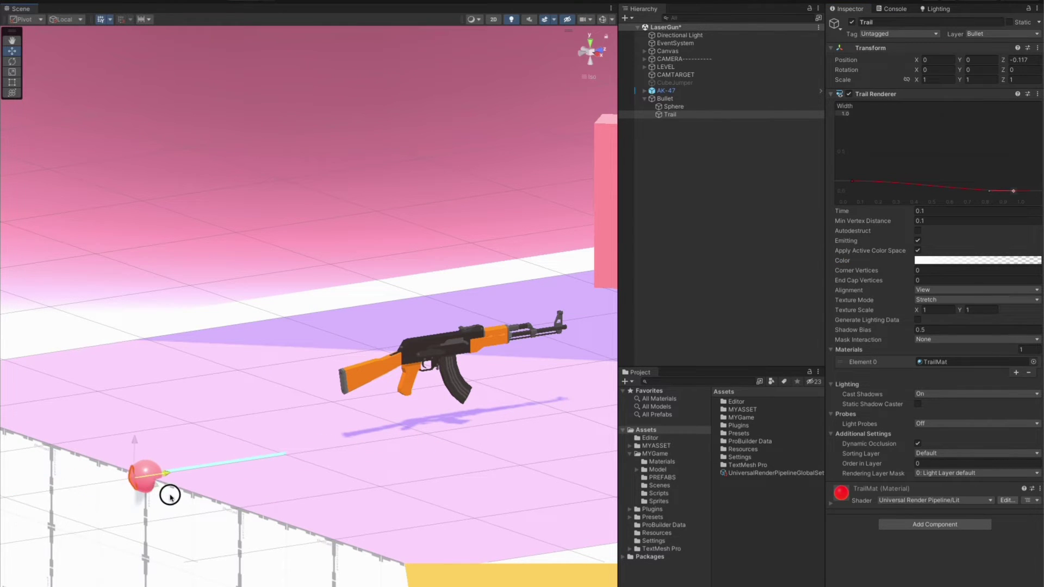
{"action": "left_click_drag", "start_coordinate": [1018, 193], "coordinate": [1036, 199]}
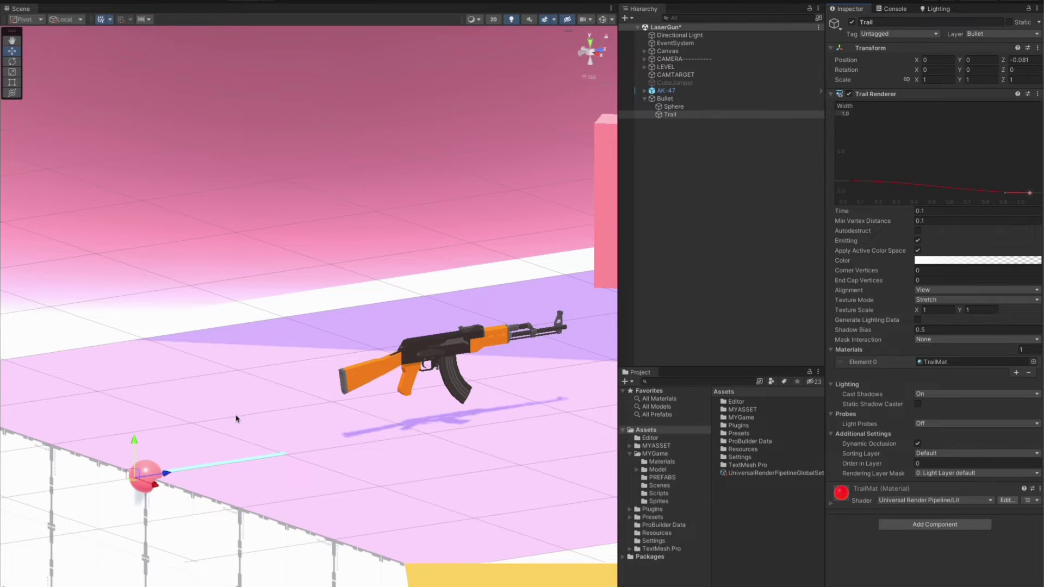
- Zero the position, move Bullet up and down to test the trail, then undo to height 0
{"action": "type", "text": "0"}
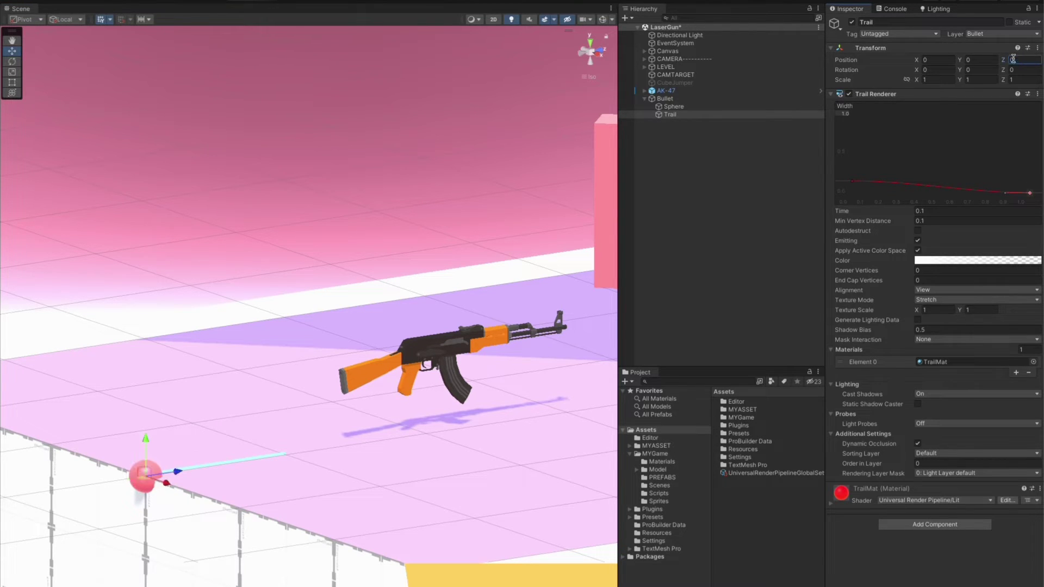
{"action": "left_click", "coordinate": [664, 98]}
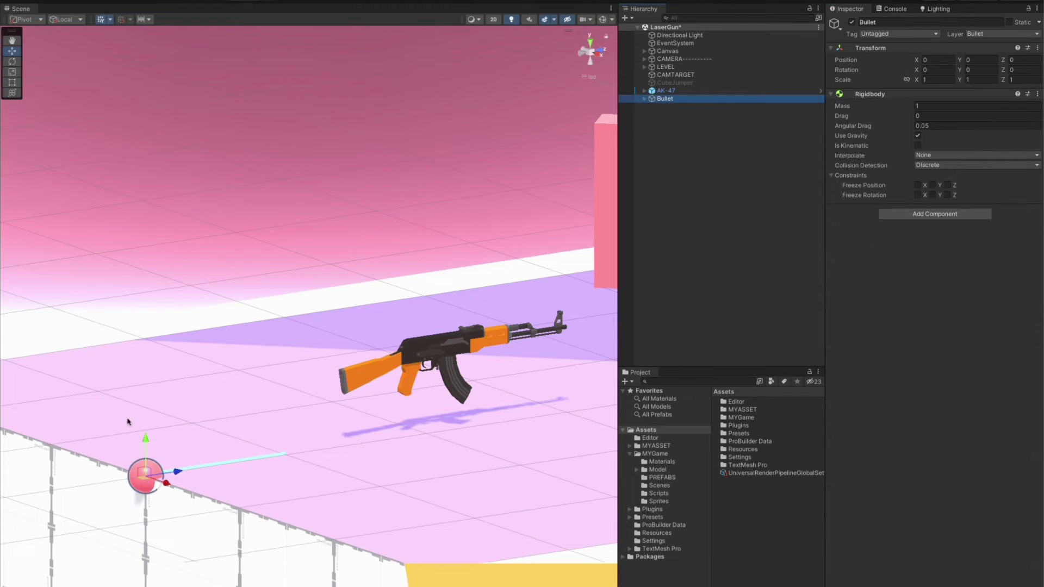
{"action": "left_click_drag", "start_coordinate": [145, 445], "coordinate": [123, 389]}
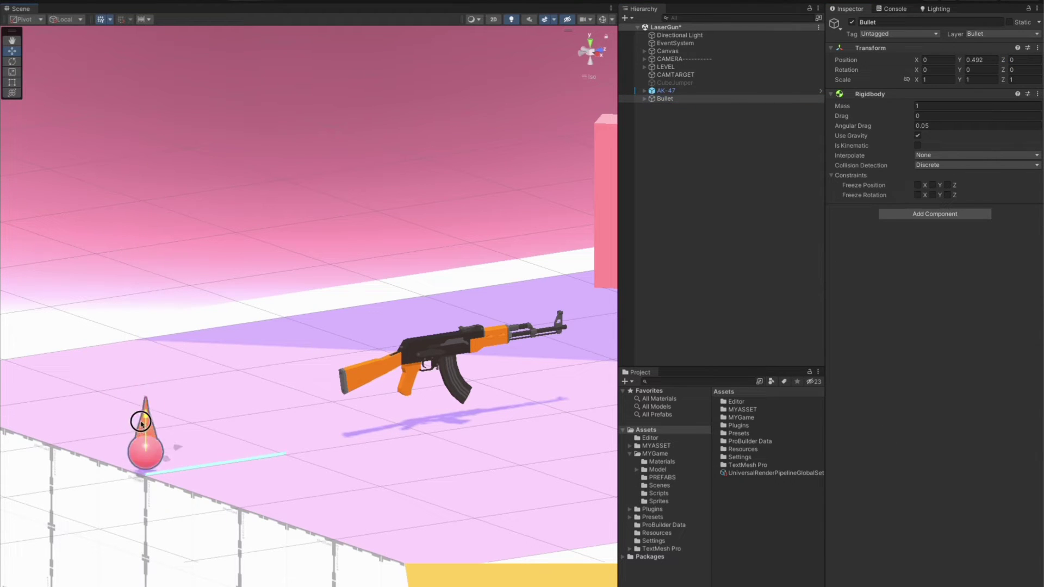
{"action": "left_click_drag", "start_coordinate": [123, 390], "coordinate": [123, 345]}
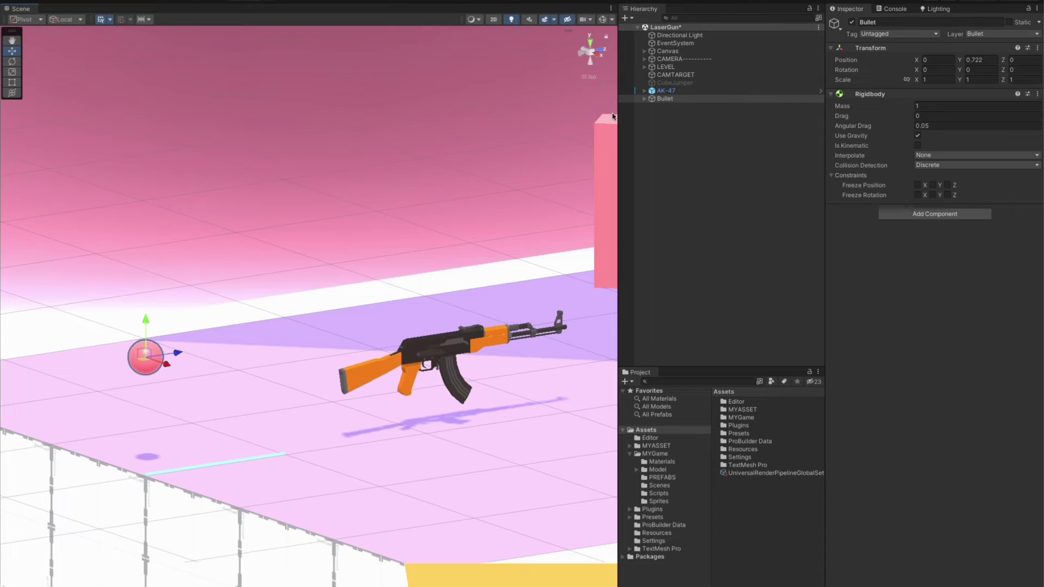
{"action": "key", "text": "ctrl+z"}
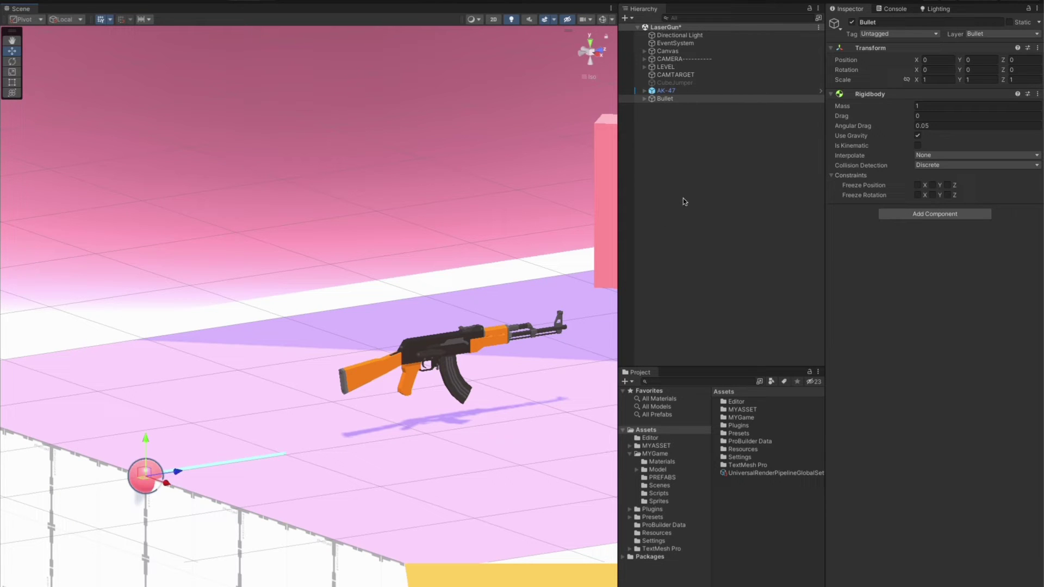
- Save Bullet as a prefab in the PREFABS folder, then go to the Scripts folder
{"action": "left_click", "coordinate": [652, 477]}
{"action": "left_click_drag", "start_coordinate": [658, 99], "coordinate": [757, 497]}
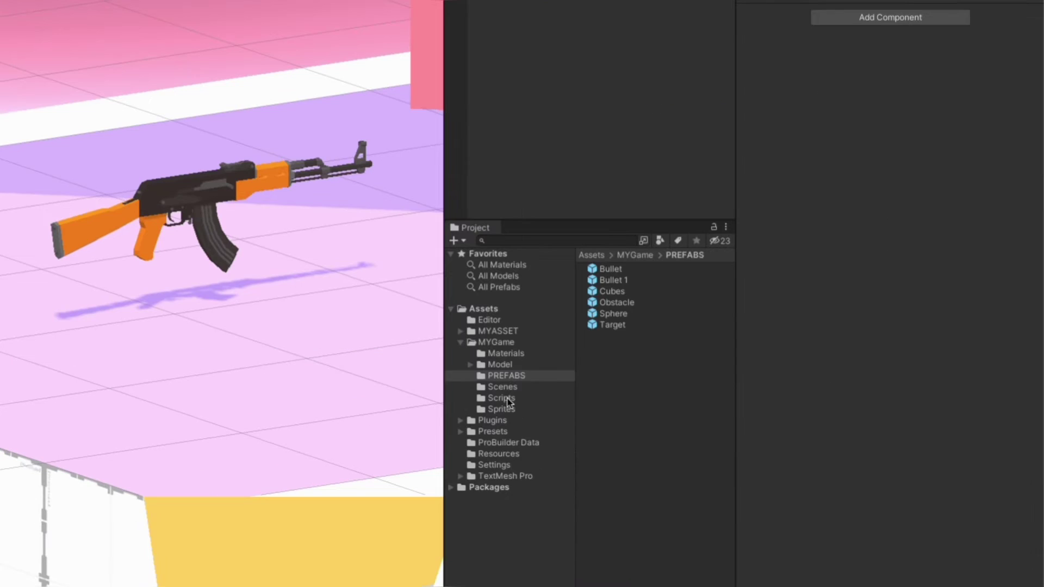
{"action": "left_click", "coordinate": [500, 398]}
- Create a C# script named BulletScr in Scripts and open it in Visual Studio
{"action": "right_click", "coordinate": [620, 449]}
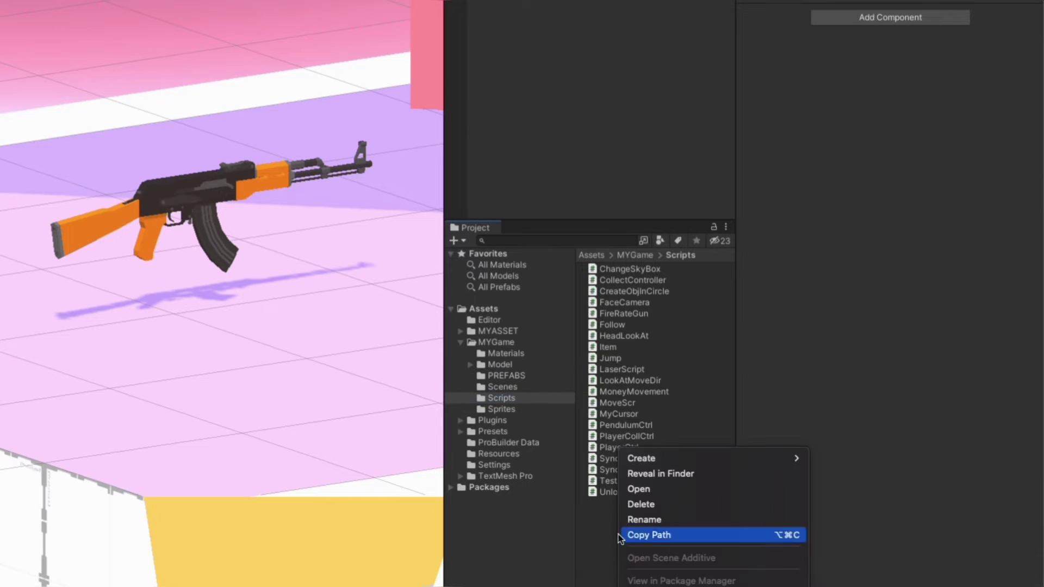
{"action": "mouse_move", "coordinate": [749, 459]}
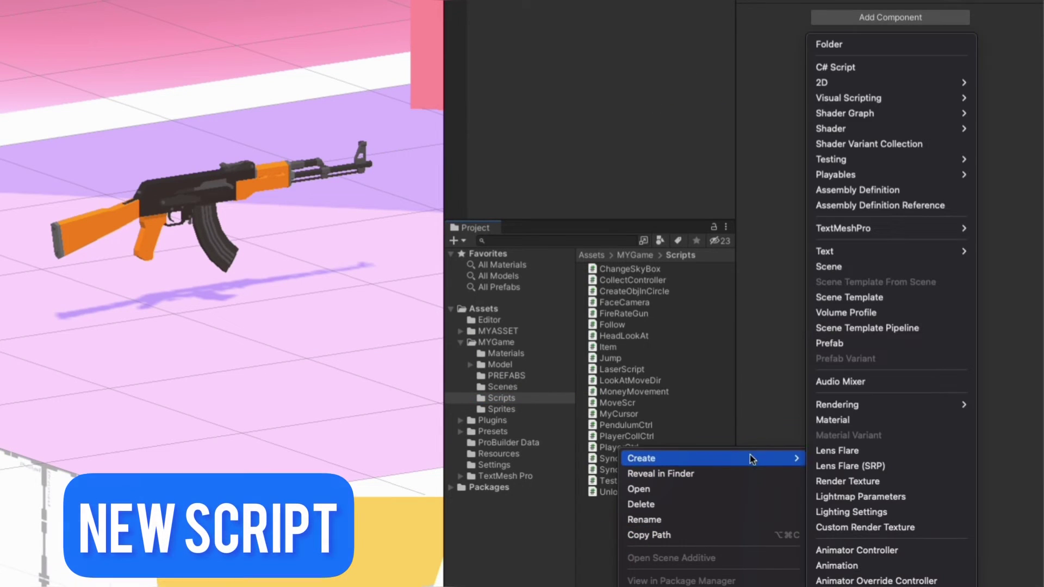
{"action": "left_click", "coordinate": [859, 67]}
{"action": "type", "text": "BulletScr"}
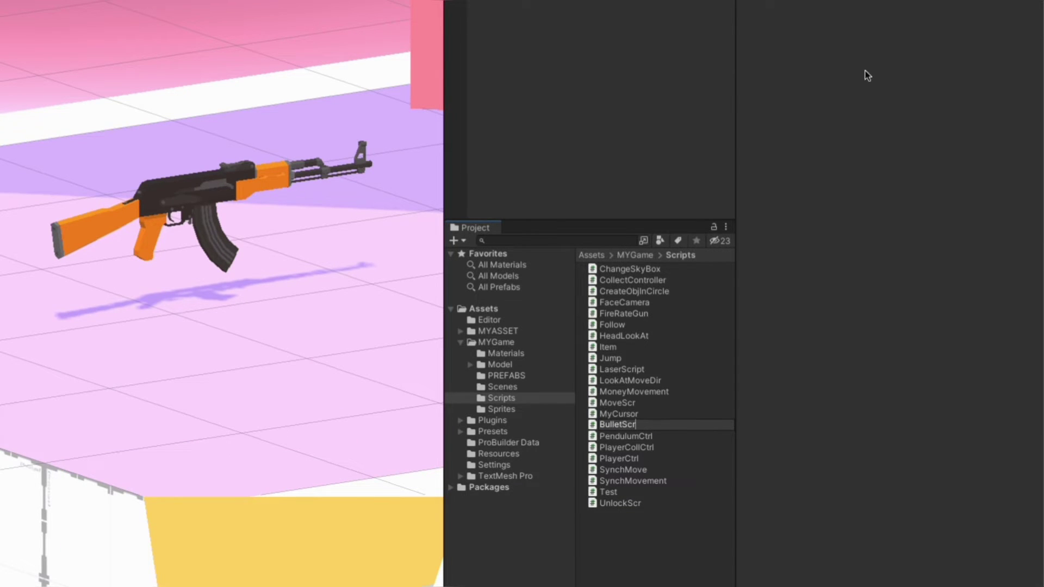
{"action": "key", "text": "Return"}
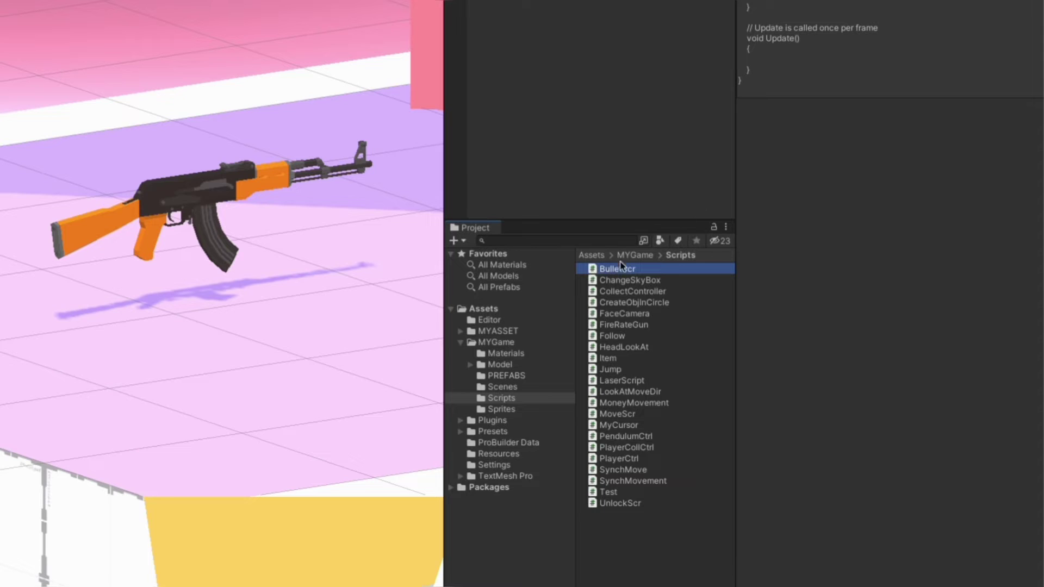
{"action": "double_click", "coordinate": [619, 271]}
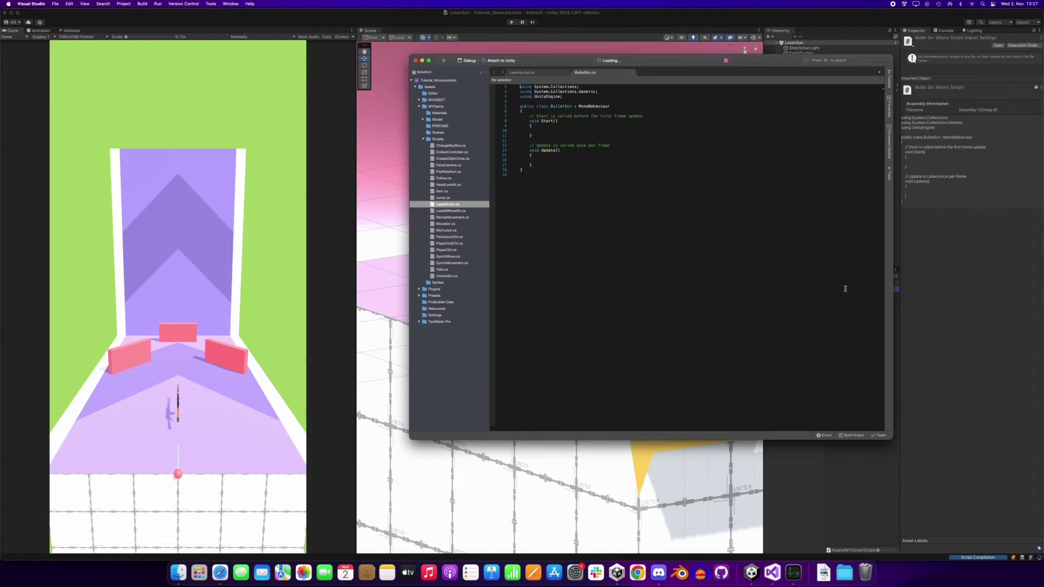
- Paste the SerializeField bullet fields (Rigidbody, NumOfBounces 3) and lastVelocity into BulletScr
{"action": "left_click", "coordinate": [543, 111]}
{"action": "key", "text": "Return"}
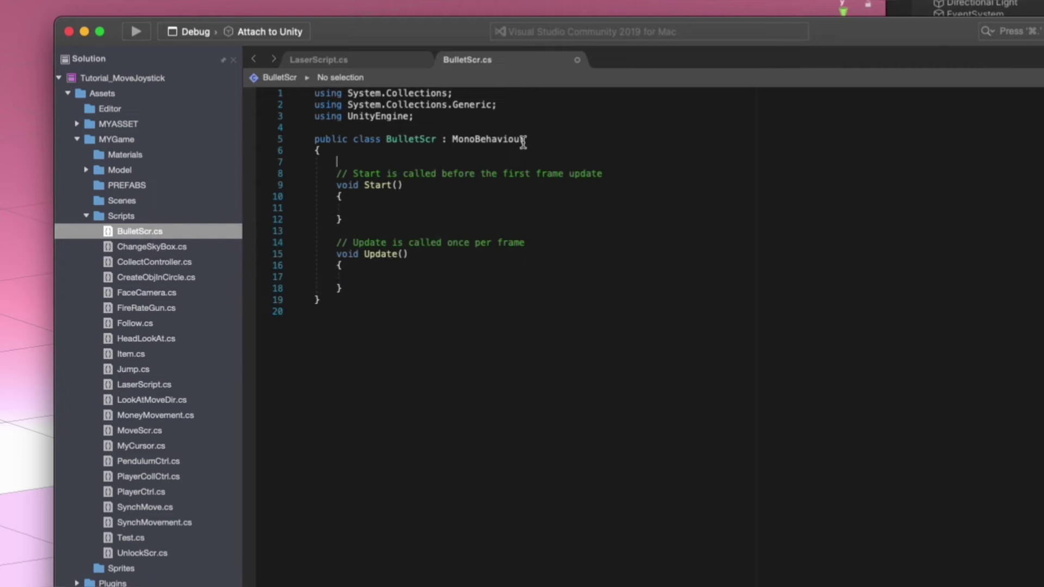
{"action": "type", "text": "[SerializeField] private Rigidbody RgbBullet; [SerializeField] public int NumOfBounces = 3;   private Vector3 lastVelocity;"}
- Rename Update to LateUpdate and store RgbBullet.velocity in lastVelocity there
{"action": "left_click", "coordinate": [364, 311]}
{"action": "type", "text": "L"}
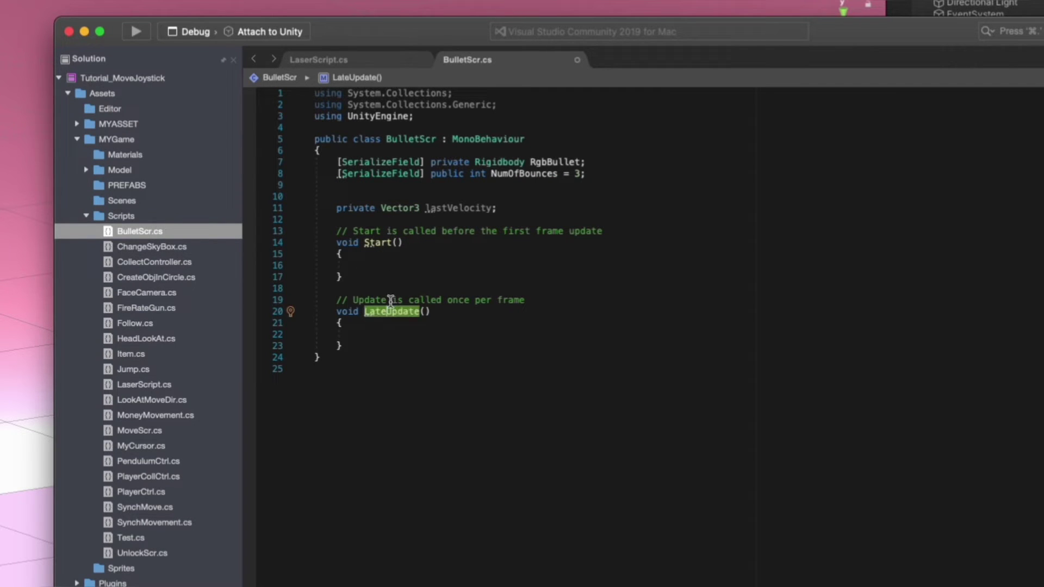
{"action": "left_click", "coordinate": [367, 336]}
{"action": "type", "text": "lastVelocity "}
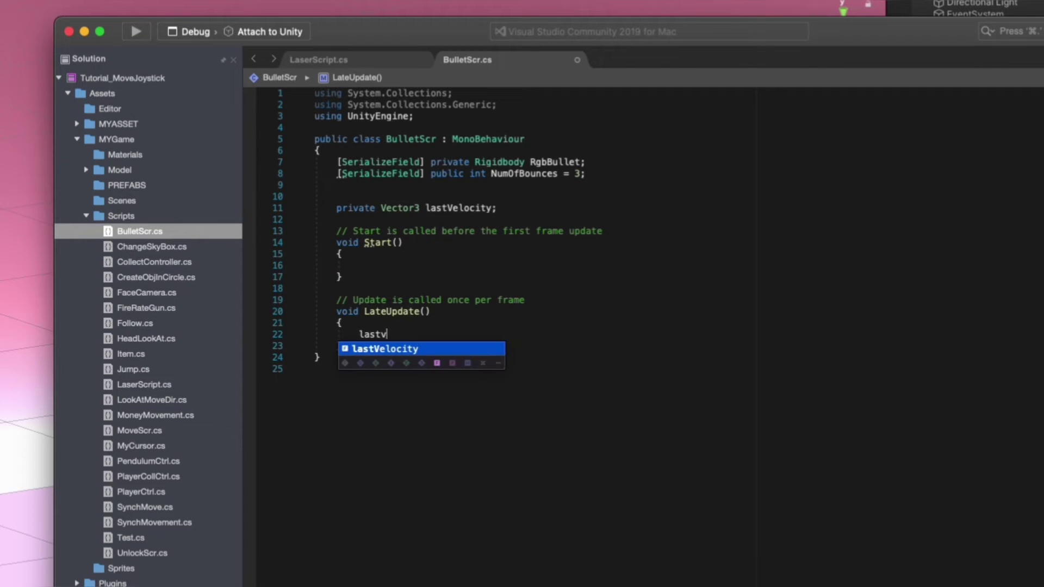
{"action": "type", "text": "= "}
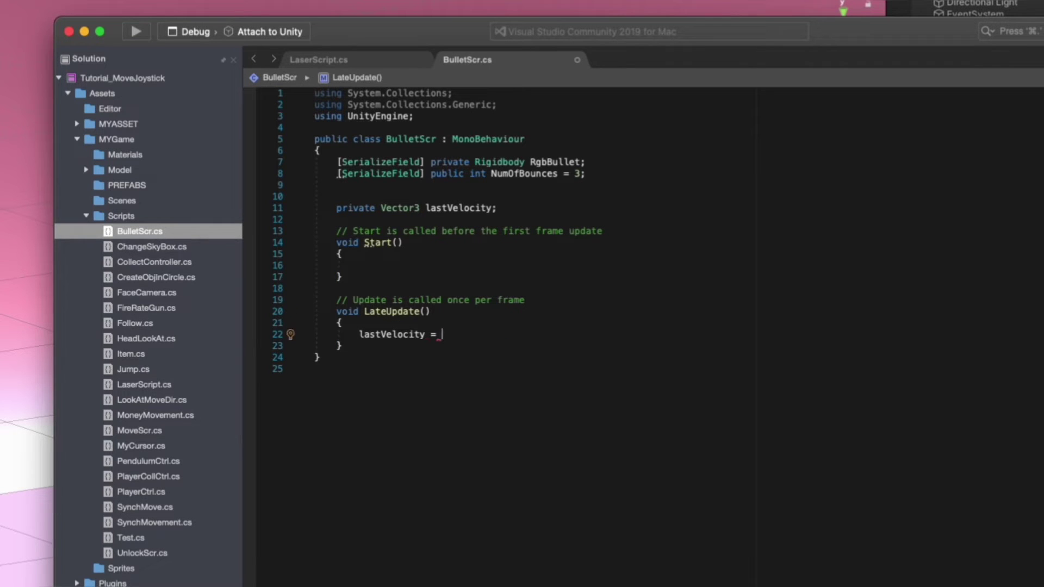
{"action": "type", "text": "rg"}
{"action": "key", "text": "Return"}
{"action": "type", "text": ".ve"}
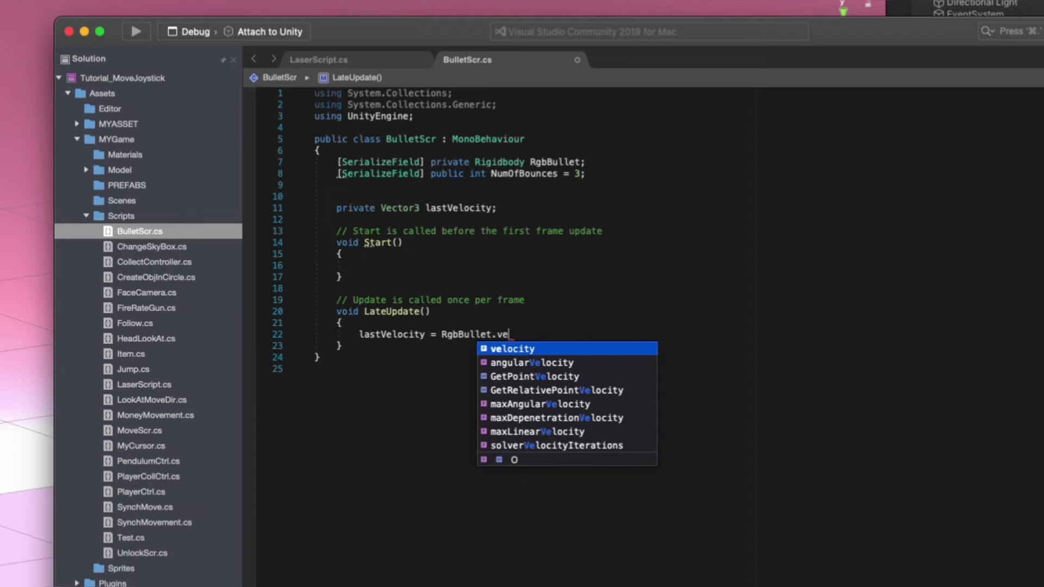
{"action": "key", "text": "Return"}
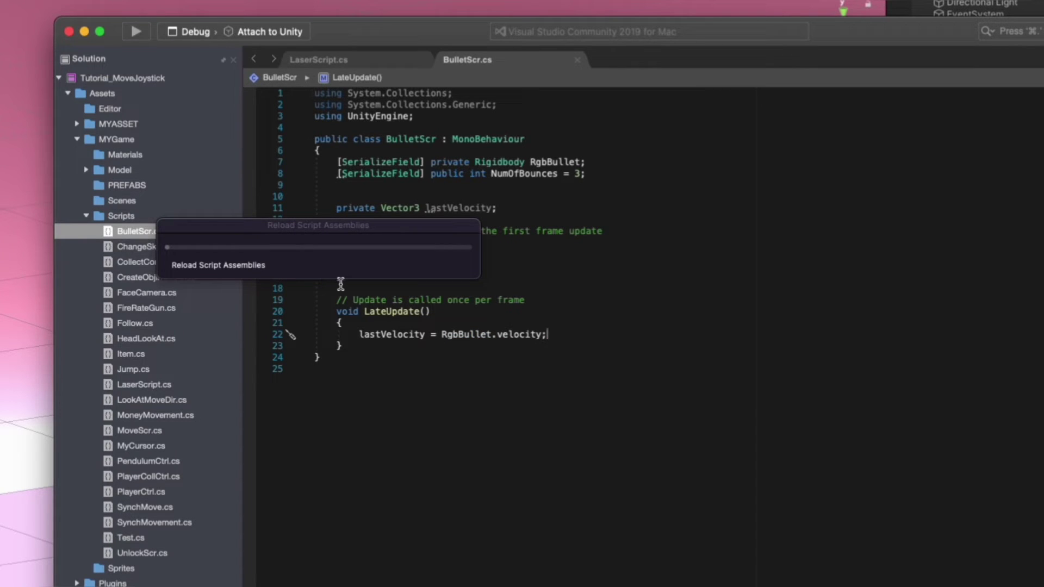
- Delete the unused Start method, its comment and the leftover blank lines
{"action": "left_click_drag", "start_coordinate": [350, 279], "coordinate": [264, 233]}
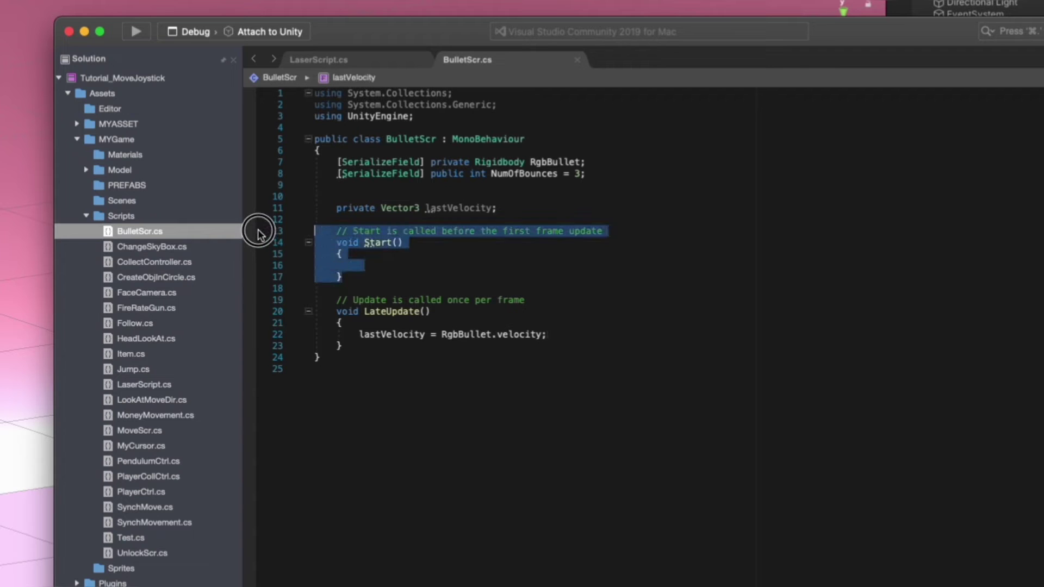
{"action": "key", "text": "BackSpace"}
{"action": "key", "text": "Delete"}
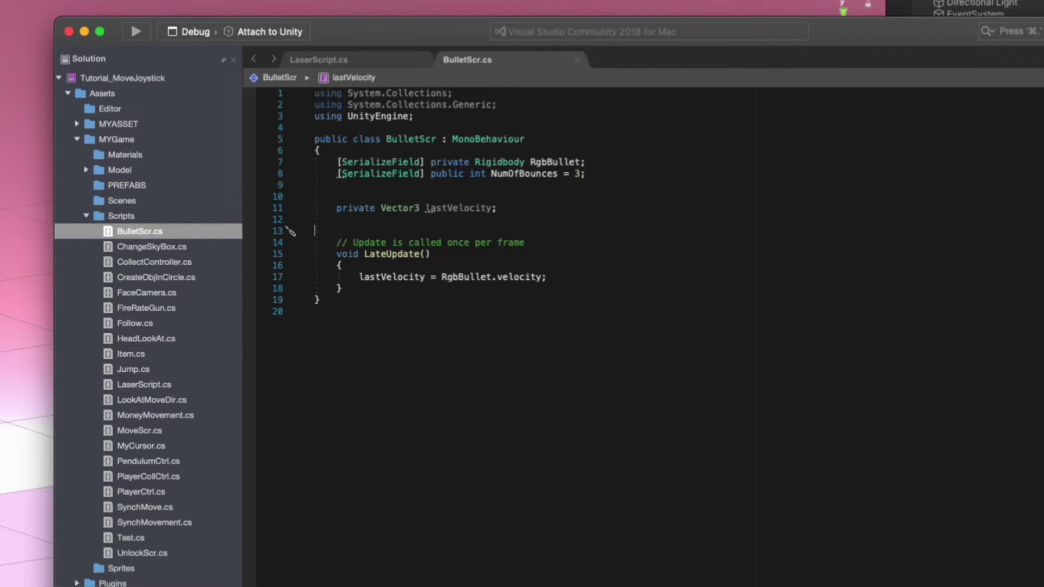
{"action": "key", "text": "Delete"}
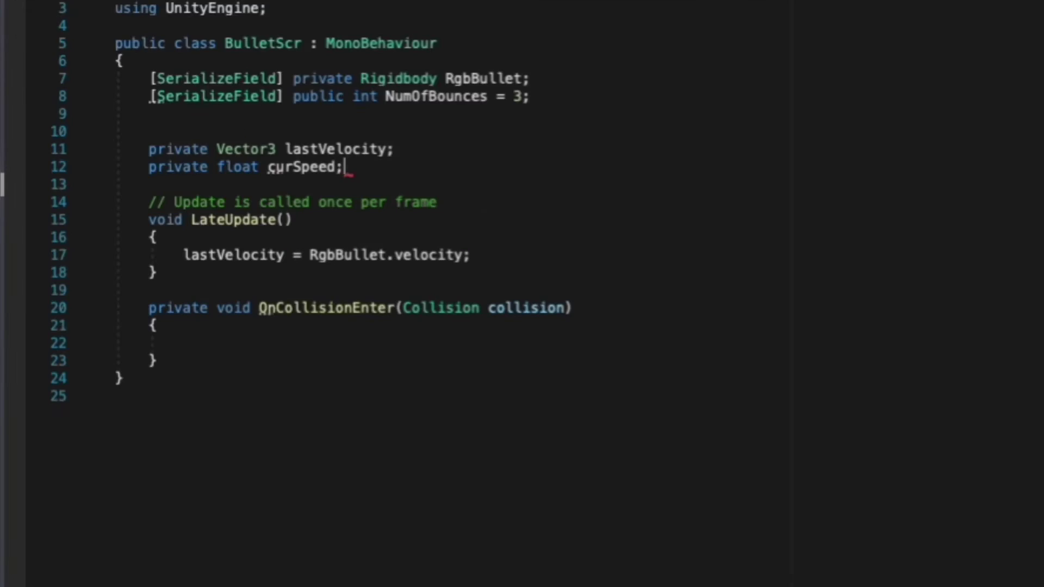
- Declare a private Vector3 direction field in BulletScr
{"action": "key", "text": "Return"}
{"action": "type", "text": "private VE"}
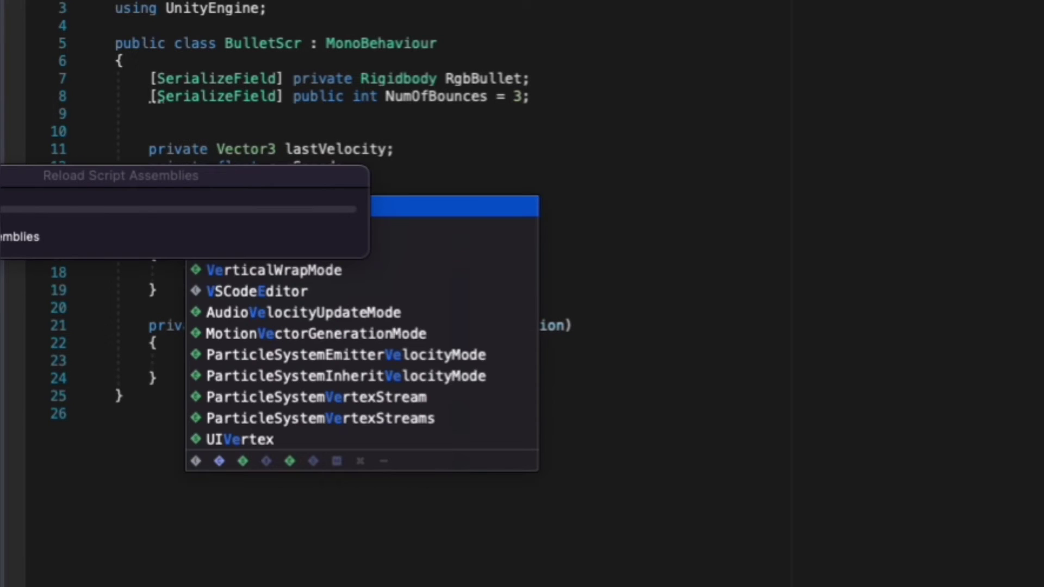
{"action": "key", "text": "BackSpace"}
{"action": "type", "text": "e"}
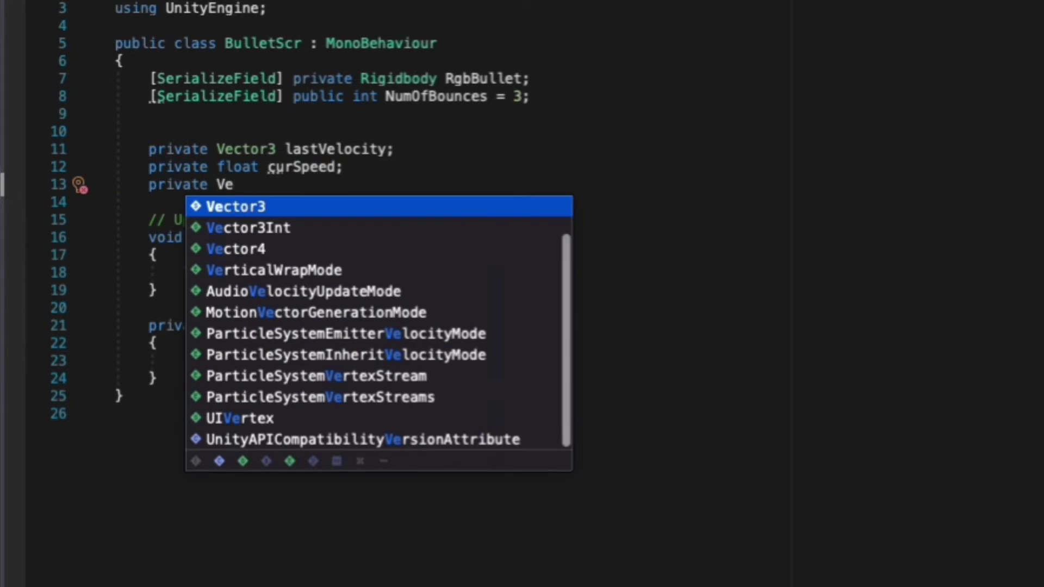
{"action": "type", "text": " Vedirection"}
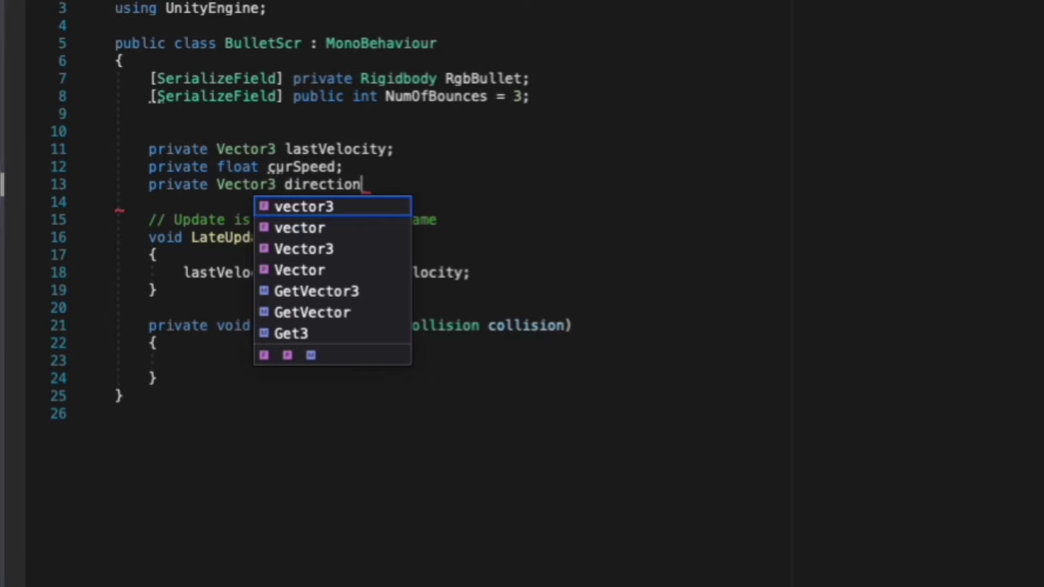
{"action": "type", "text": ";"}
- In OnCollisionEnter, reflect lastVelocity off the contact normal and reapply the speed to RgbBullet.velocity
{"action": "left_click", "coordinate": [423, 356]}
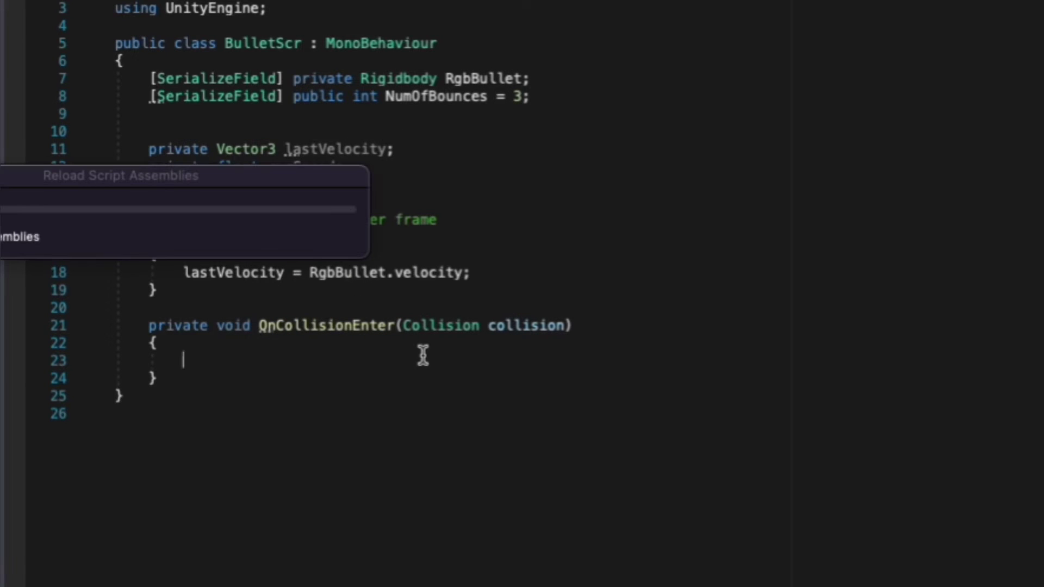
{"action": "type", "text": "curSpeed = l"}
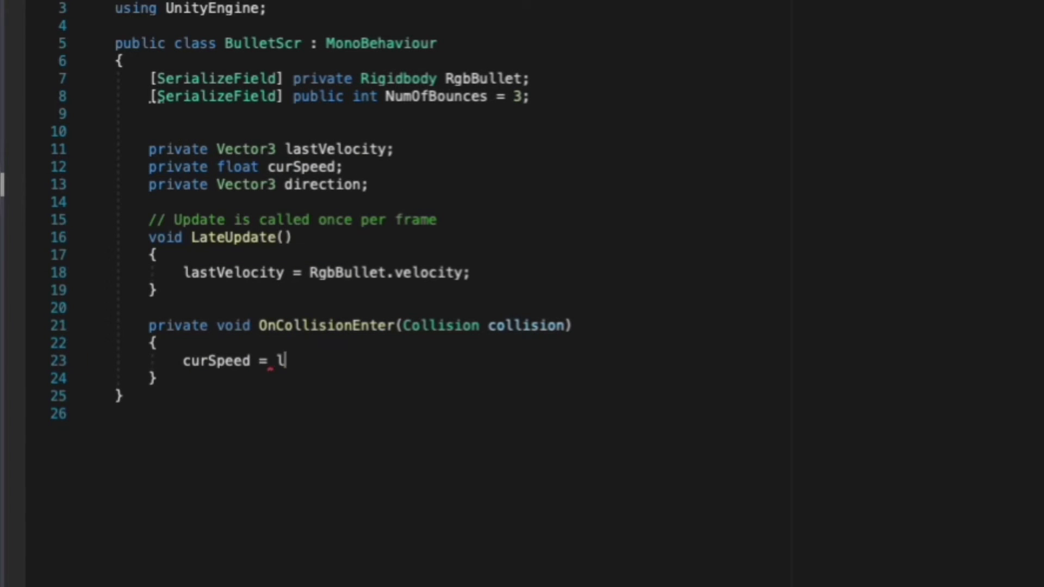
{"action": "type", "text": "astVelocity.magnitude;"}
{"action": "key", "text": "Return"}
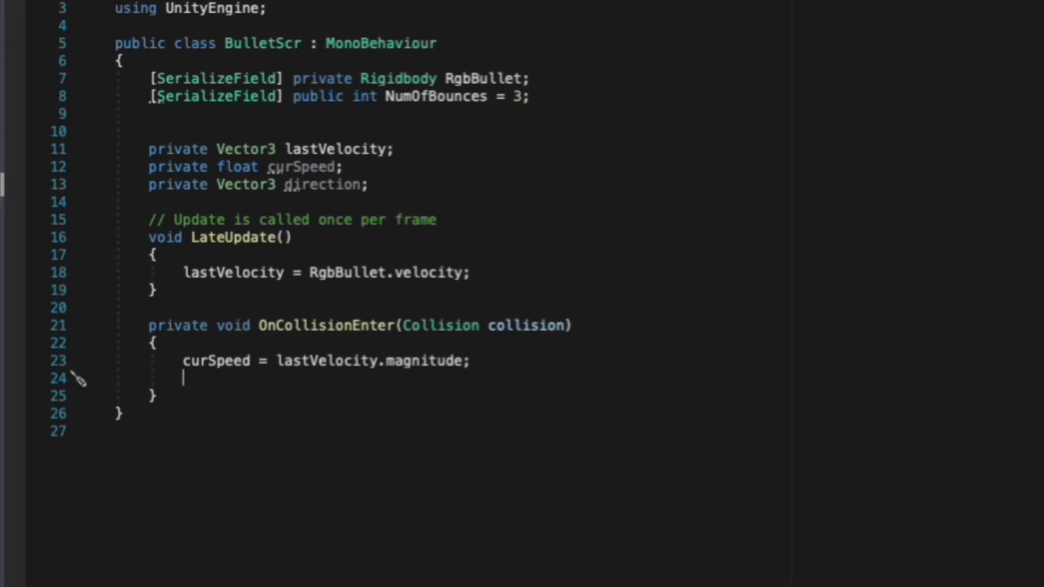
{"action": "type", "text": "direction= co"}
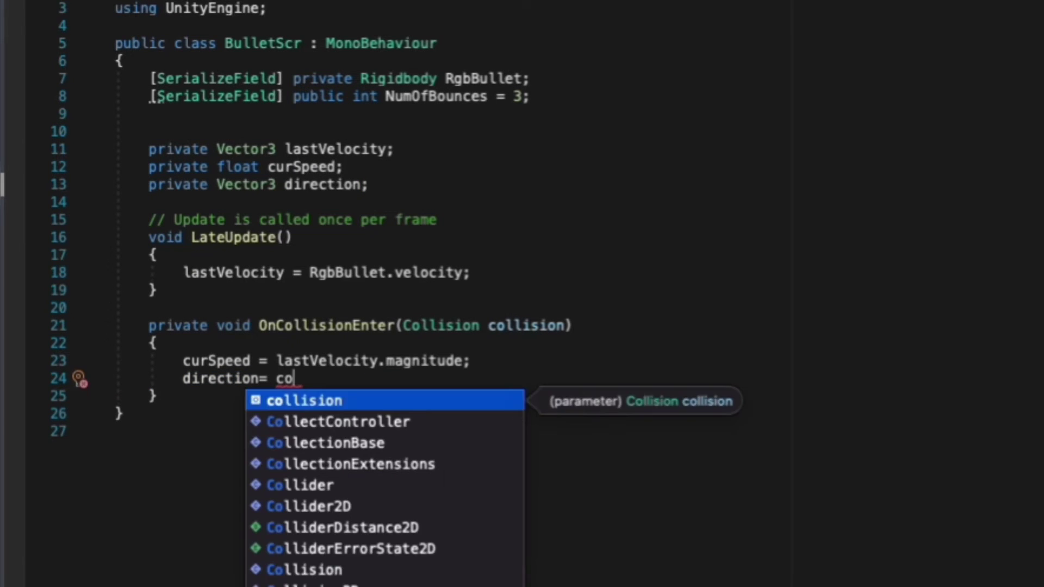
{"action": "key", "text": "BackSpace"}
{"action": "key", "text": "BackSpace"}
{"action": "type", "text": "Ve.ref("}
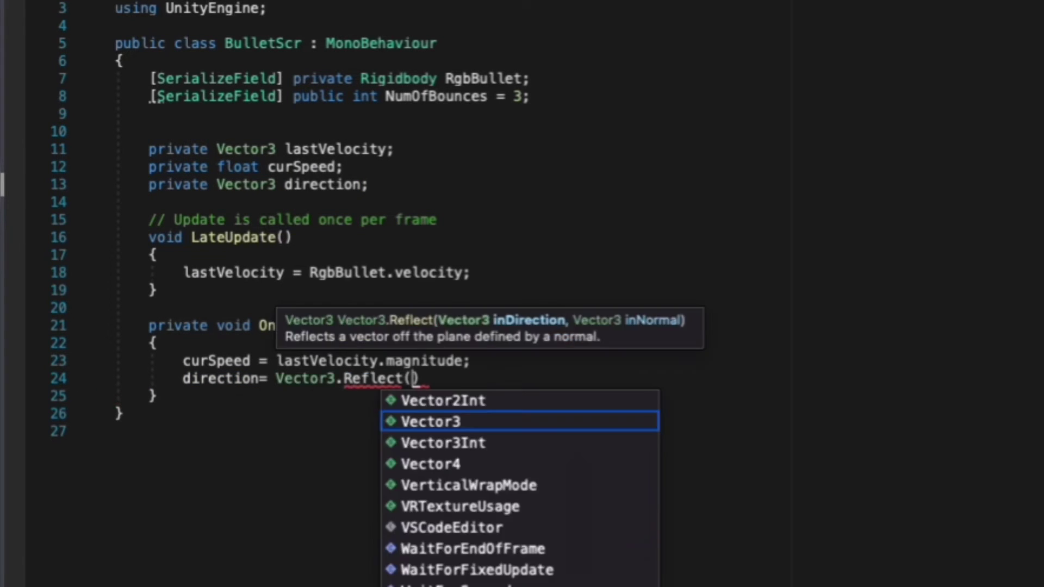
{"action": "type", "text": " lastVelocity.normalized, collision.contacts[0].n"}
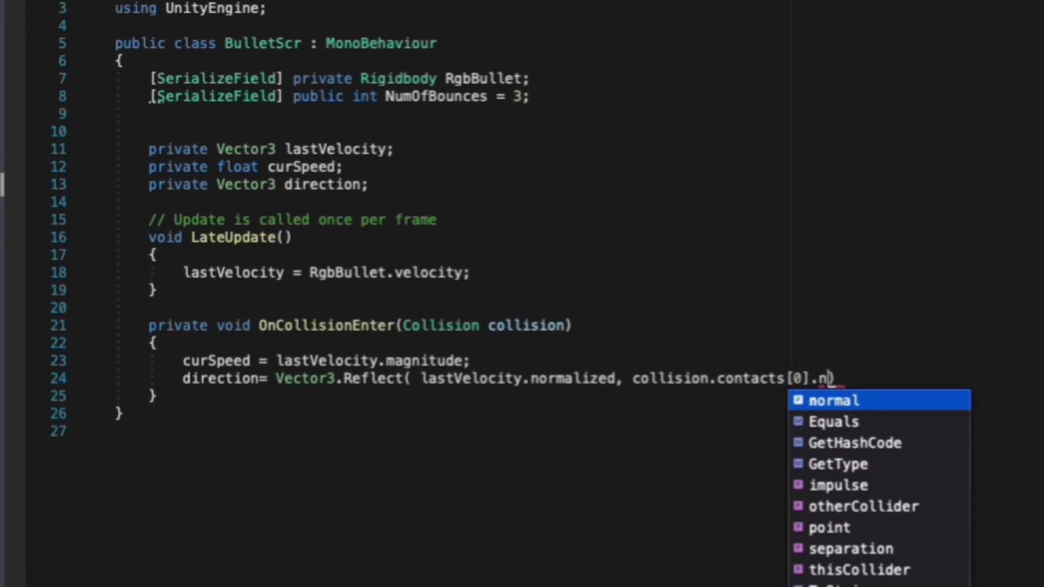
{"action": "type", "text": "ormal );"}
{"action": "key", "text": "Return"}
{"action": "key", "text": "Return"}
{"action": "type", "text": "RgbBullet.velocity = direction * Mathf.Max( curSpeed, 0);"}
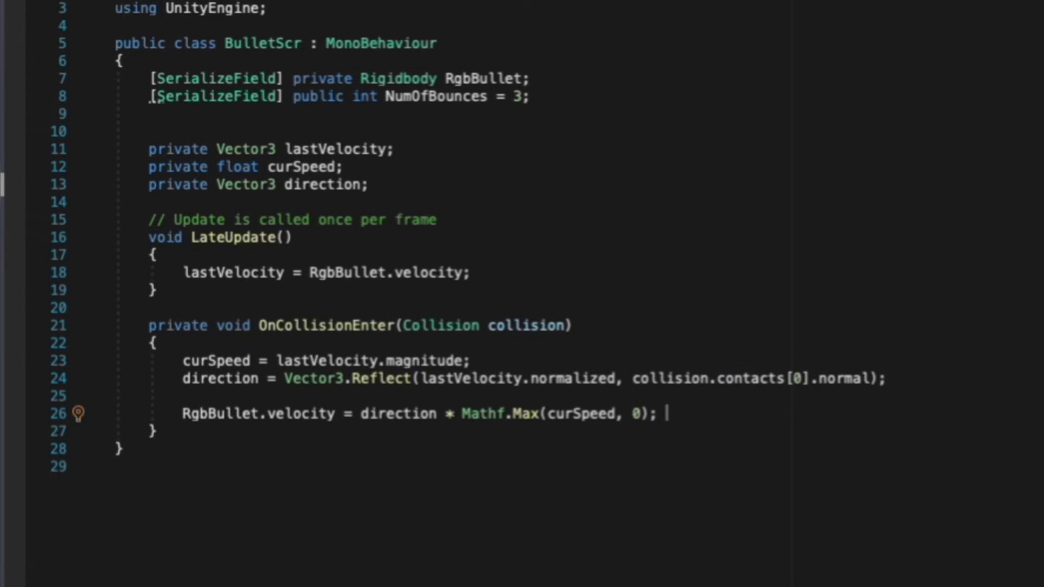
- Add a private int curBounces field and increment curBounces at the end of the collision handler
{"action": "left_click", "coordinate": [368, 184]}
{"action": "key", "text": "Return"}
{"action": "type", "text": "private int curBounces = 0"}
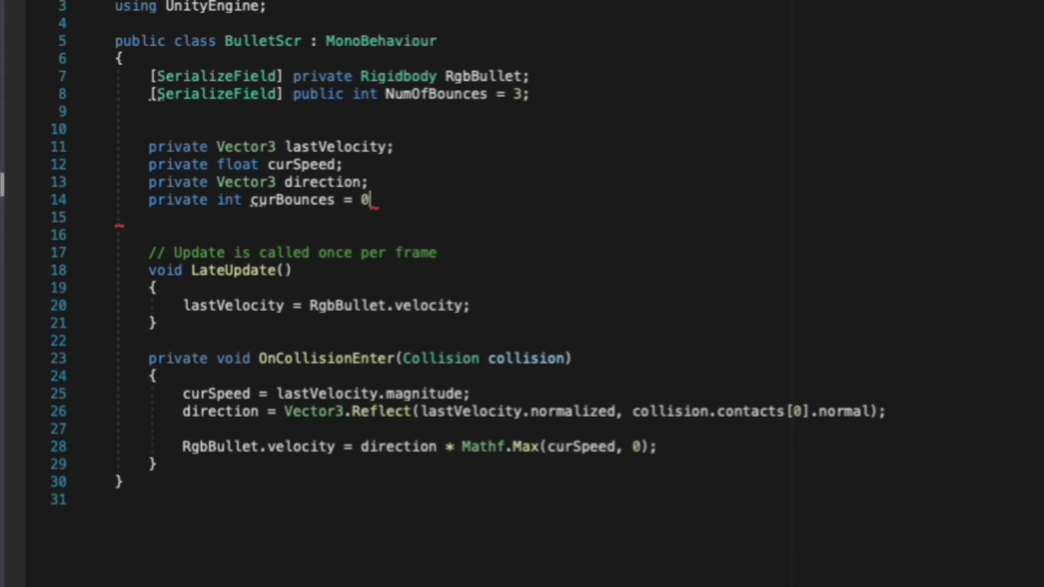
{"action": "type", "text": ";"}
{"action": "left_click", "coordinate": [692, 448]}
{"action": "key", "text": "Return"}
{"action": "type", "text": "curboi"}
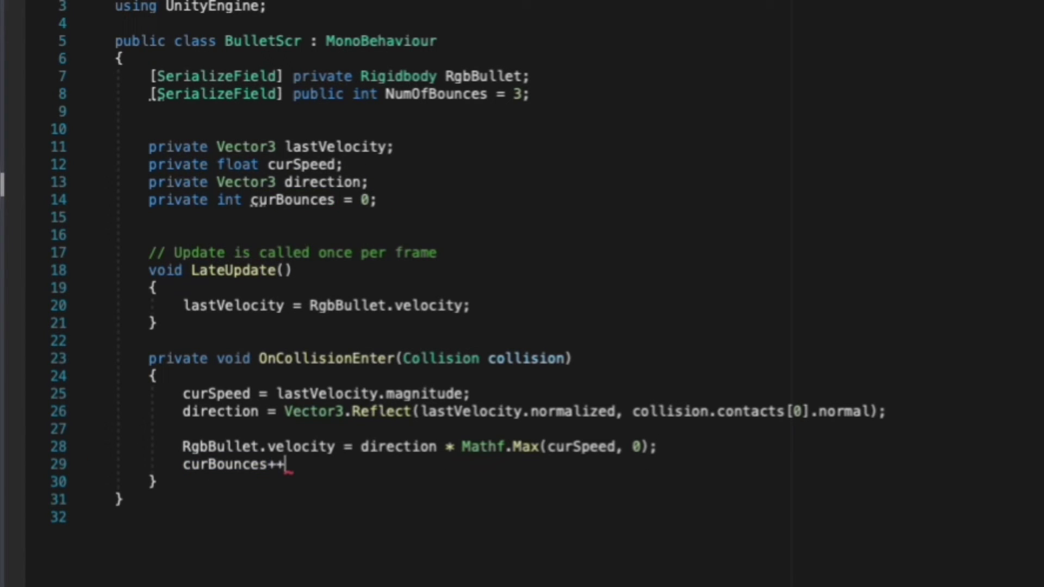
- Add 'if (curBounces >= NumOfBounces) return;' at the start of OnCollisionEnter and review the velocity lines
{"action": "left_click", "coordinate": [372, 376]}
{"action": "key", "text": "Return"}
{"action": "key", "text": "Return"}
{"action": "key", "text": "Up"}
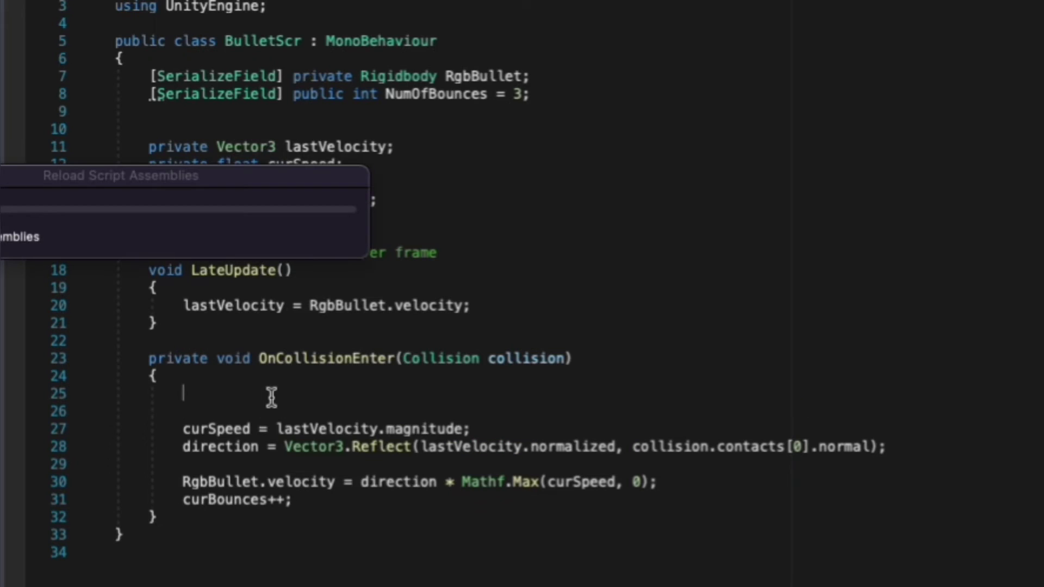
{"action": "type", "text": "if(curBounces"}
{"action": "type", "text": ">= "}
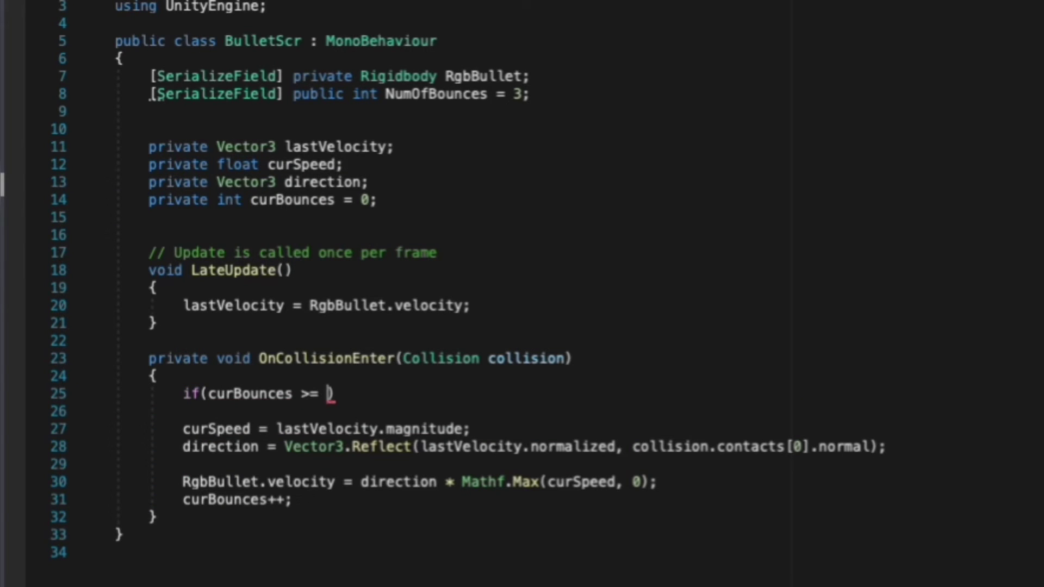
{"action": "type", "text": "nu)"}
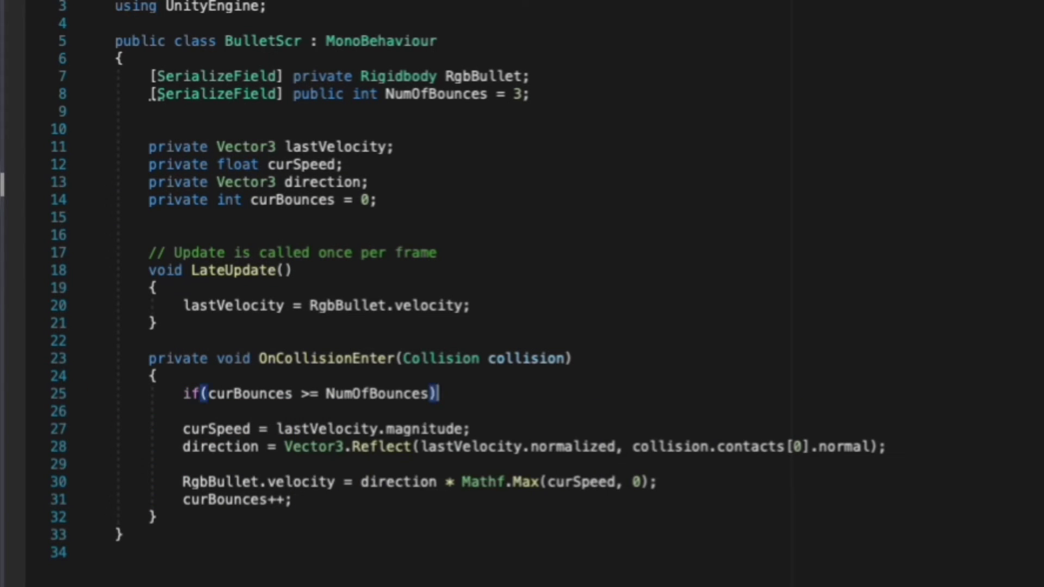
{"action": "type", "text": " return;"}
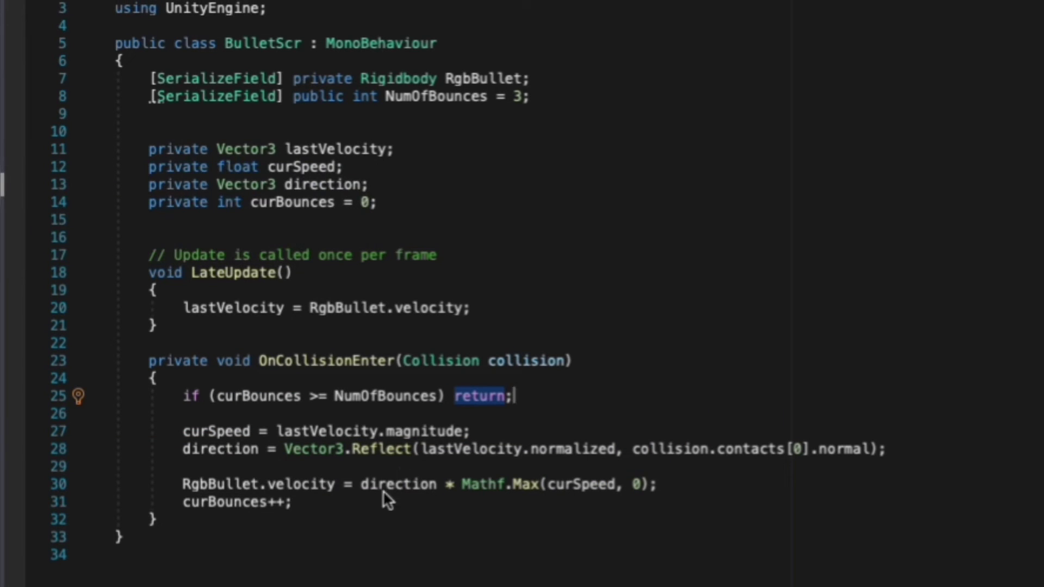
{"action": "left_click", "coordinate": [386, 485]}
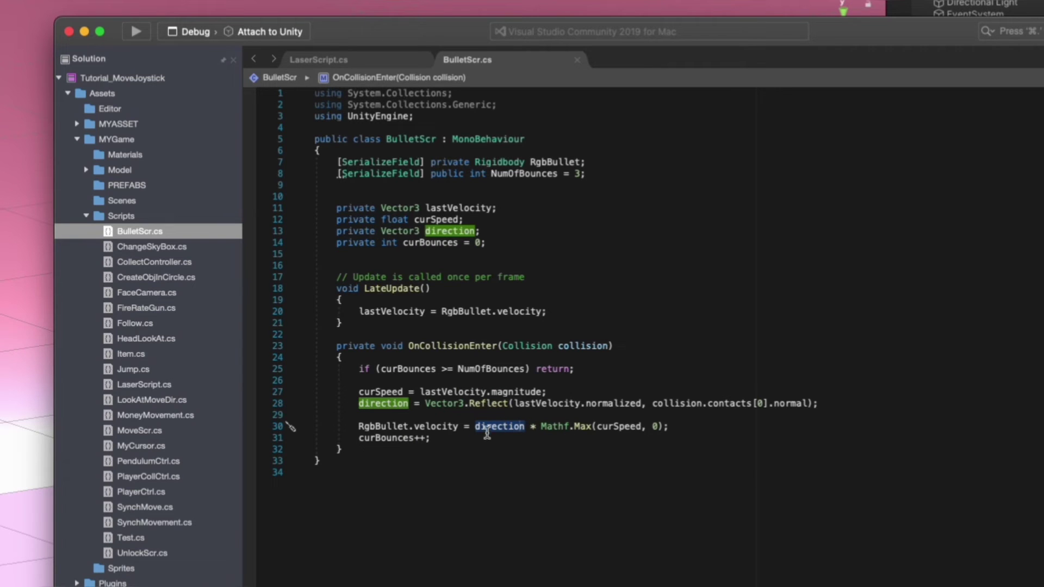
{"action": "left_click", "coordinate": [486, 435]}
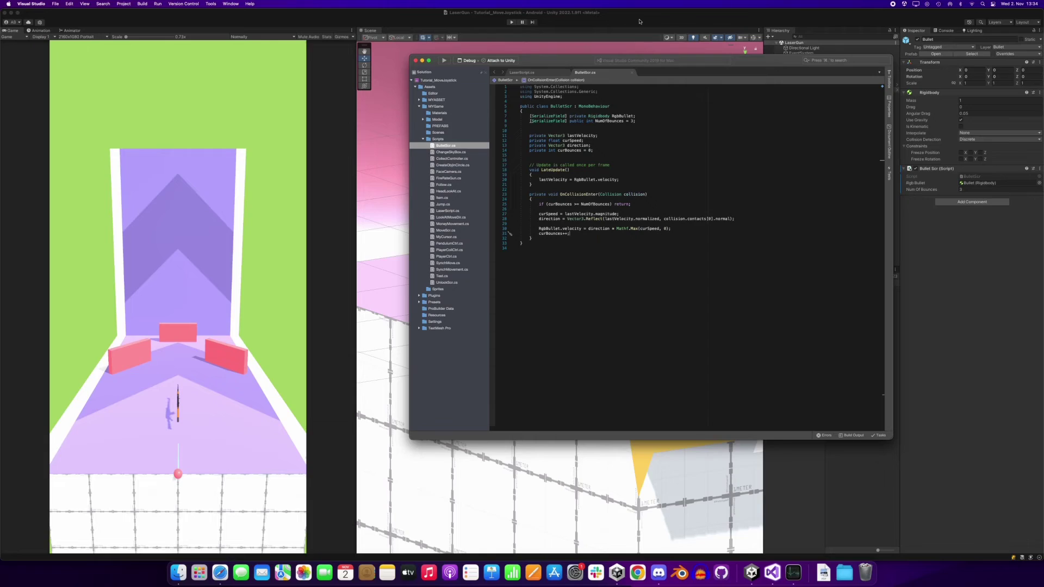
- Back in Unity, apply all of the Bullet object's overrides to its prefab
{"action": "key", "text": "super+Tab"}
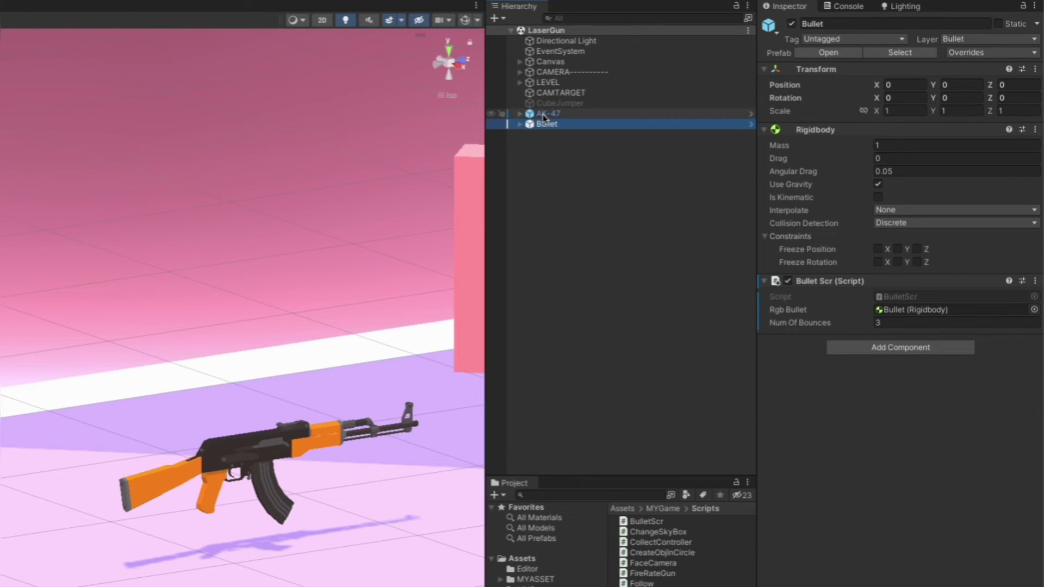
{"action": "left_click", "coordinate": [547, 113]}
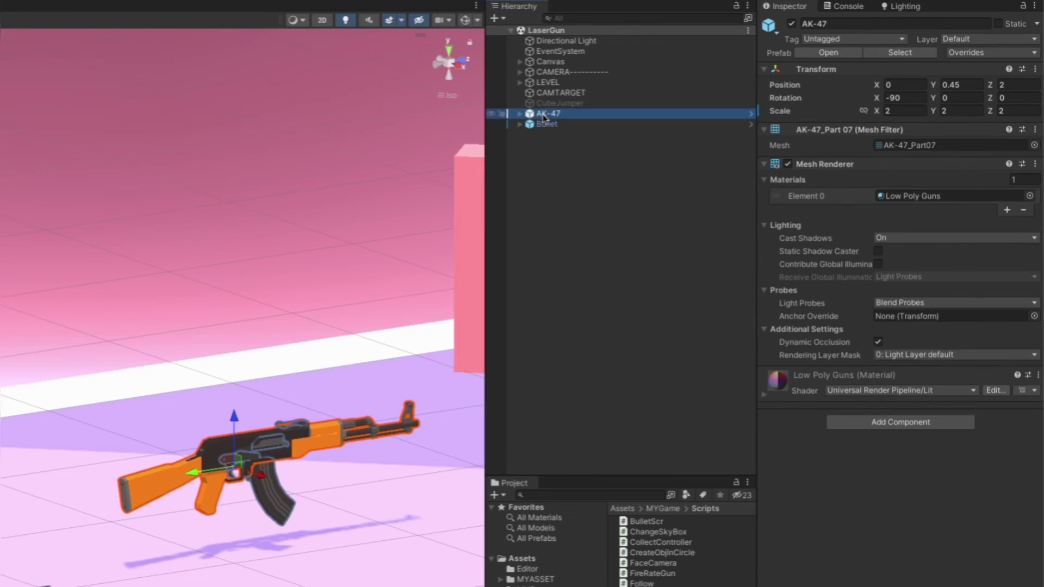
{"action": "left_click", "coordinate": [548, 125]}
{"action": "left_click", "coordinate": [972, 53]}
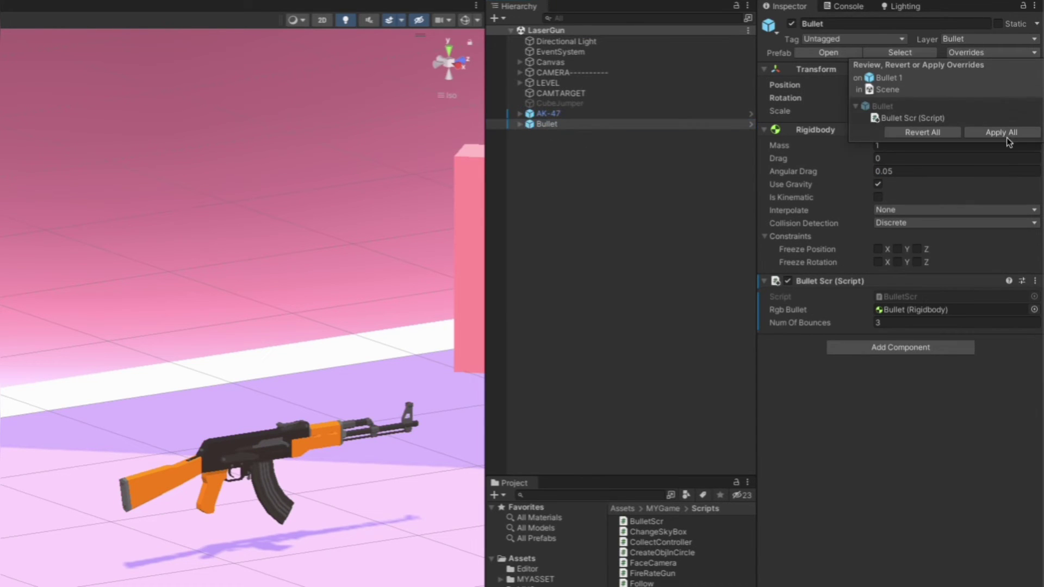
{"action": "left_click", "coordinate": [1006, 133]}
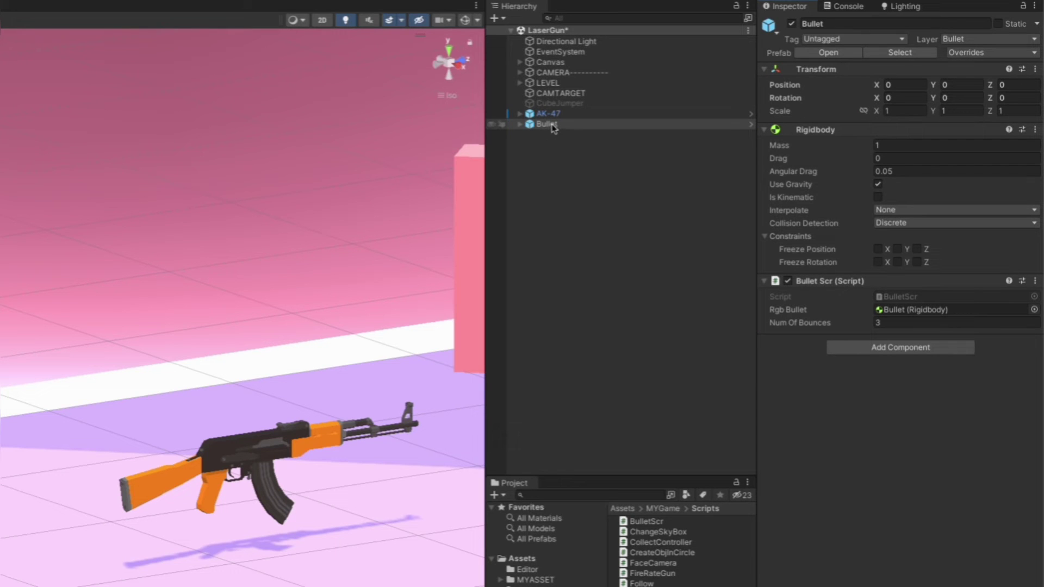
- Delete the Bullet object from the Hierarchy and select AK-47
{"action": "right_click", "coordinate": [552, 125]}
{"action": "left_click", "coordinate": [570, 224]}
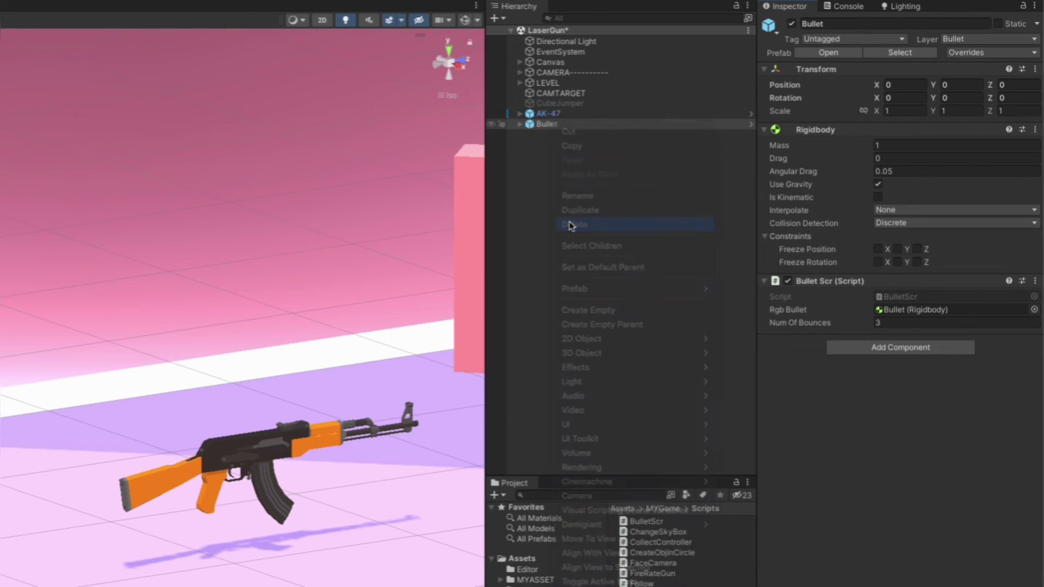
{"action": "left_click", "coordinate": [560, 114]}
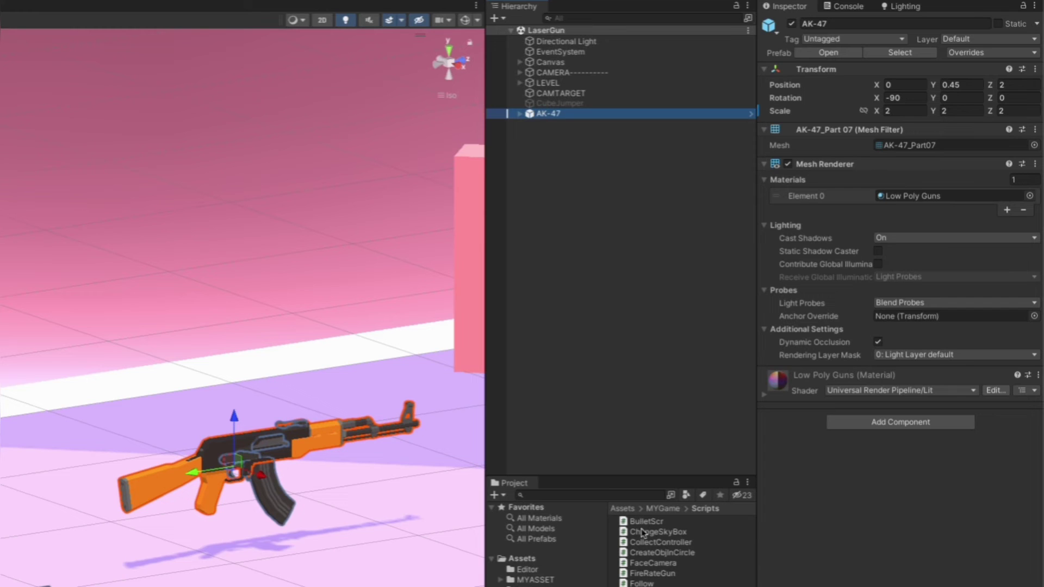
- Add the FireRateGun script to AK-47 and assign ShootingStartPoint as its Fire Point
{"action": "left_click", "coordinate": [651, 573]}
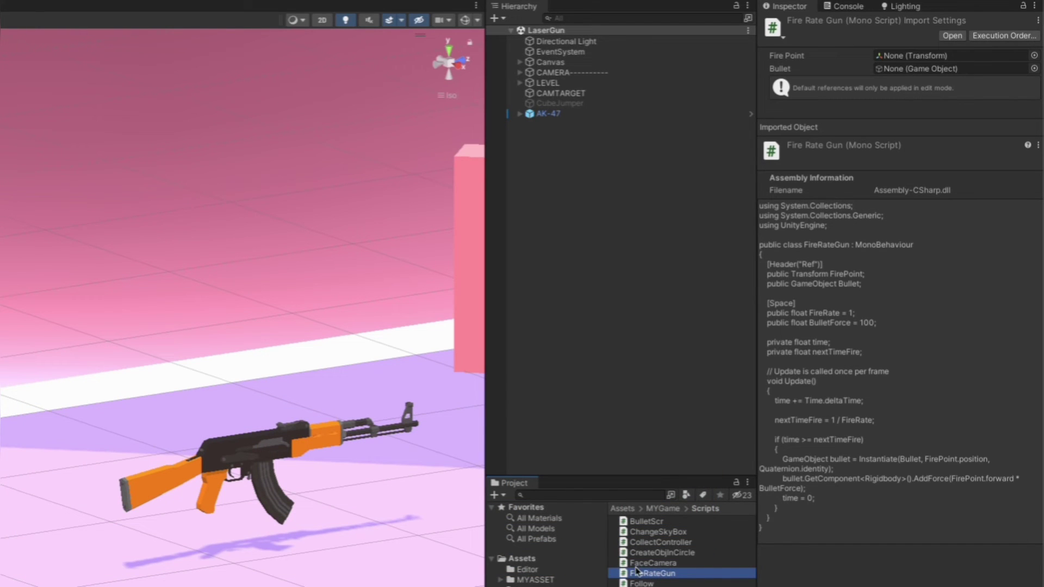
{"action": "left_click", "coordinate": [639, 563]}
{"action": "left_click", "coordinate": [660, 575]}
{"action": "left_click", "coordinate": [557, 114]}
{"action": "left_click_drag", "start_coordinate": [837, 546], "coordinate": [810, 449]}
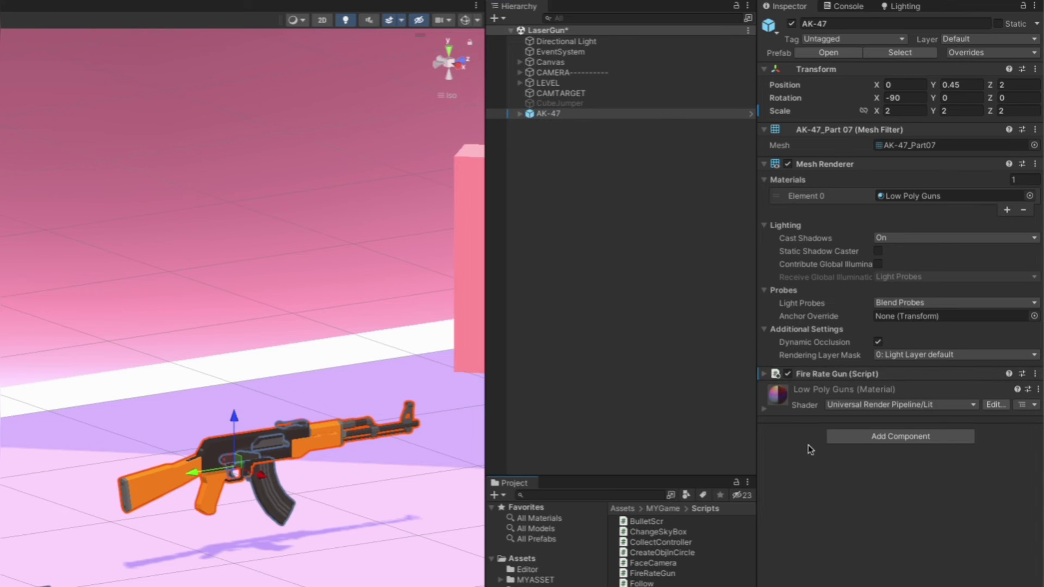
{"action": "left_click", "coordinate": [765, 374]}
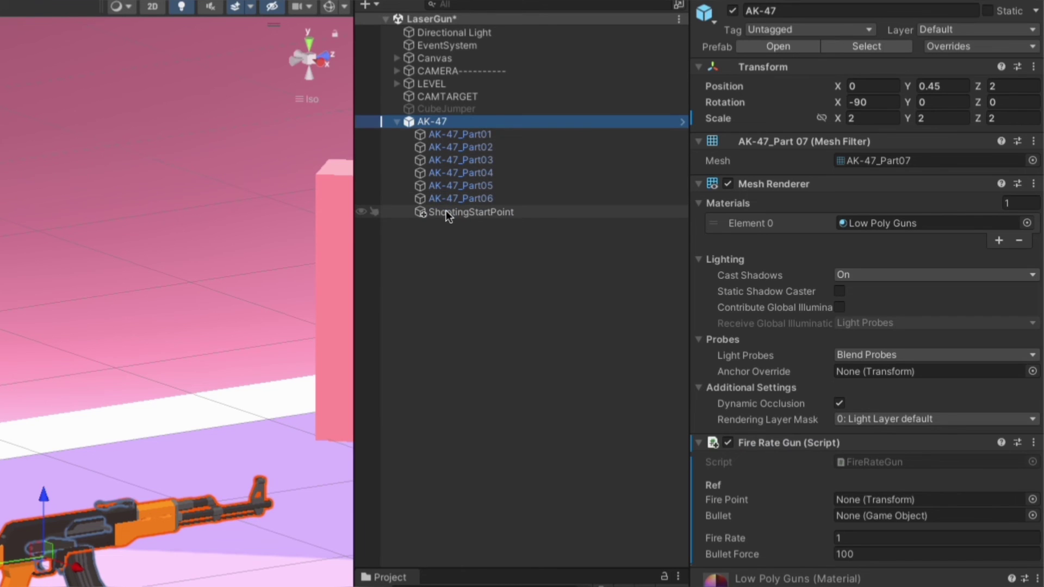
{"action": "left_click_drag", "start_coordinate": [446, 212], "coordinate": [865, 497]}
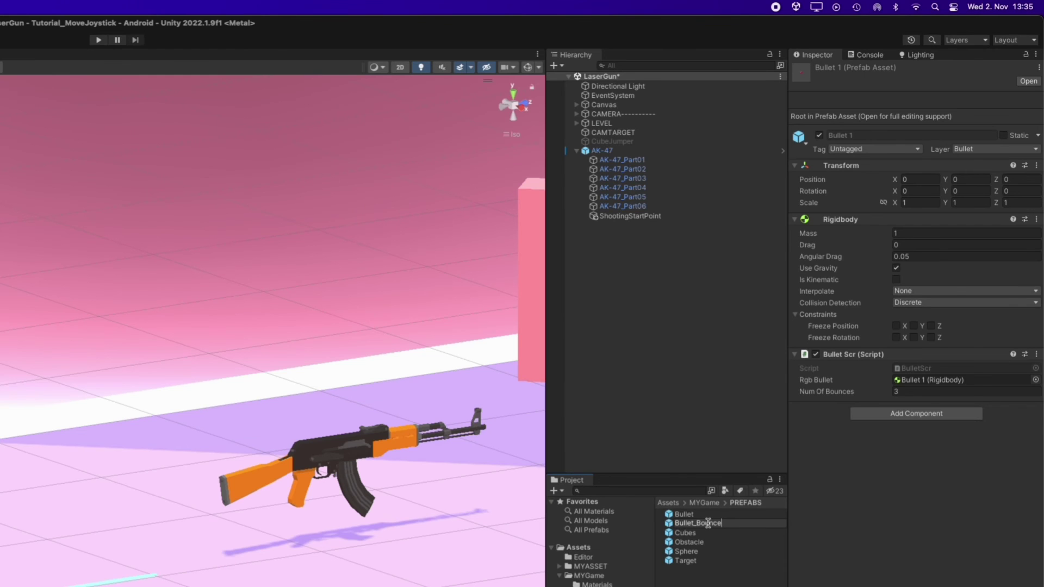
- Name the prefab Bullet_Bounce, assign it as AK-47's Bullet, and turn off its Rigidbody gravity
{"action": "key", "text": "Return"}
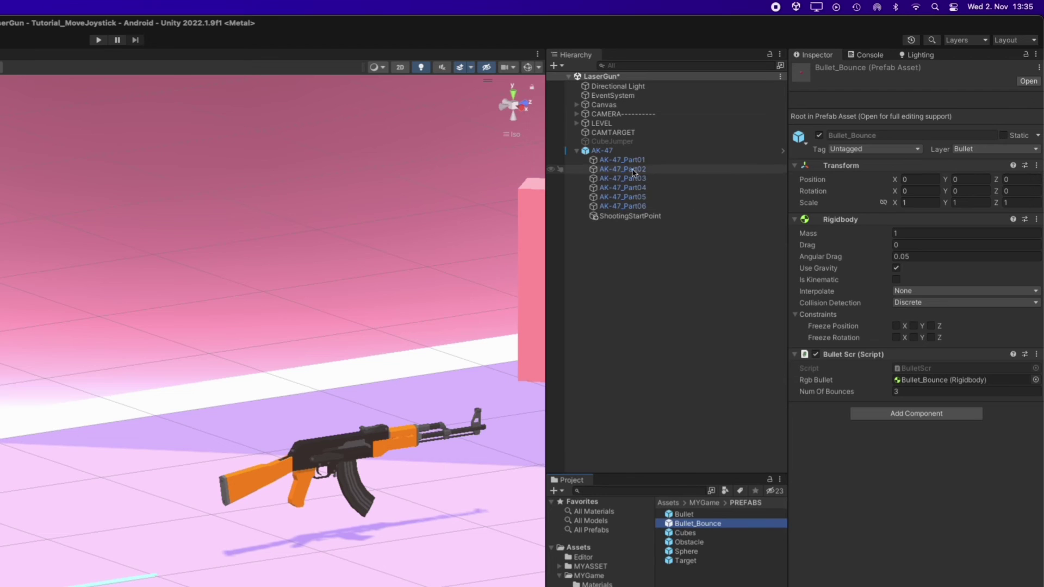
{"action": "left_click", "coordinate": [603, 151]}
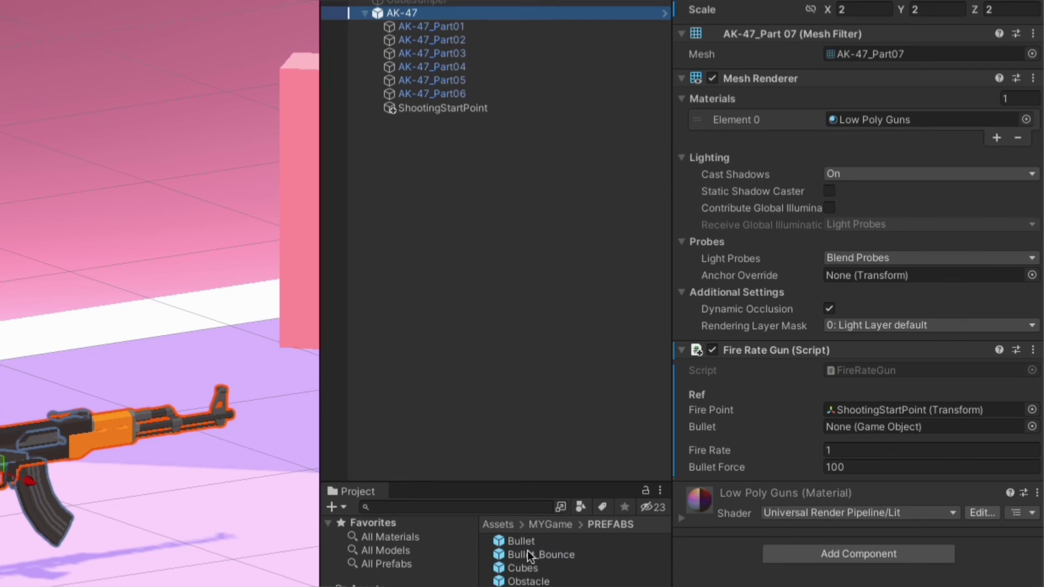
{"action": "mouse_move", "coordinate": [697, 524]}
{"action": "left_mouse_down"}
{"action": "mouse_move", "coordinate": [928, 428]}
{"action": "mouse_move", "coordinate": [872, 425]}
{"action": "left_mouse_up"}
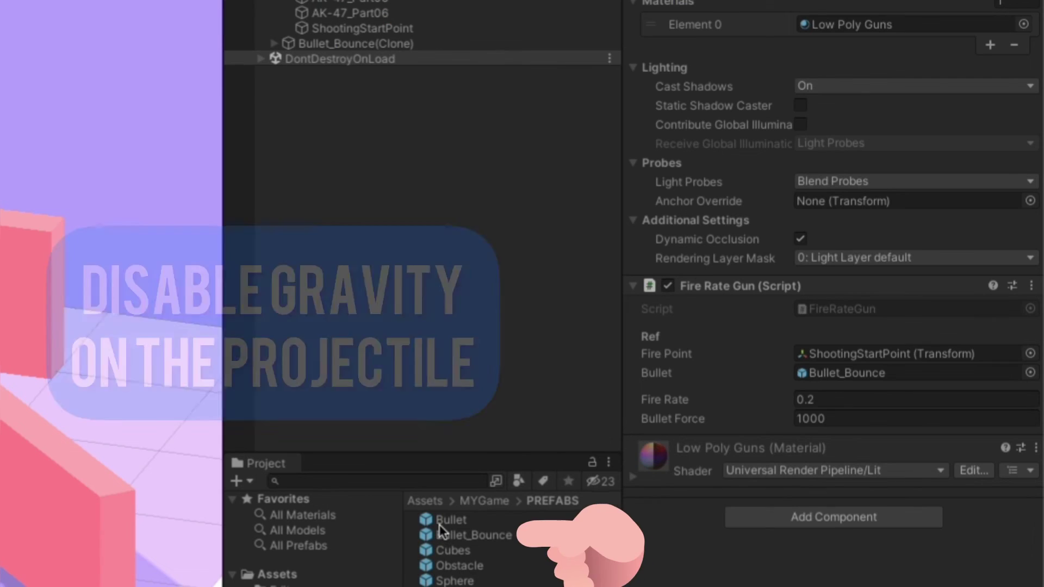
{"action": "left_click", "coordinate": [441, 533]}
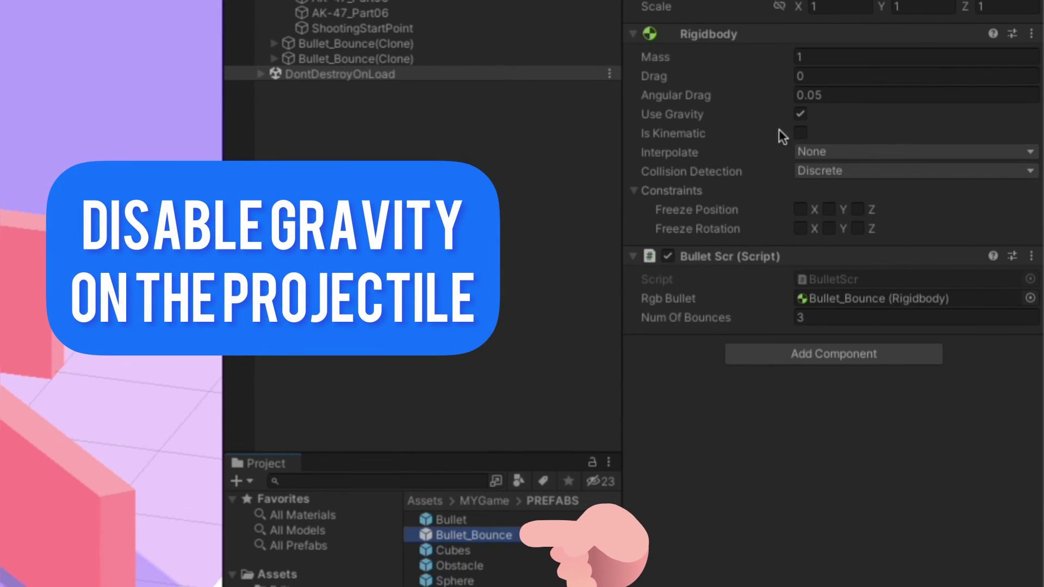
{"action": "left_click", "coordinate": [800, 114]}
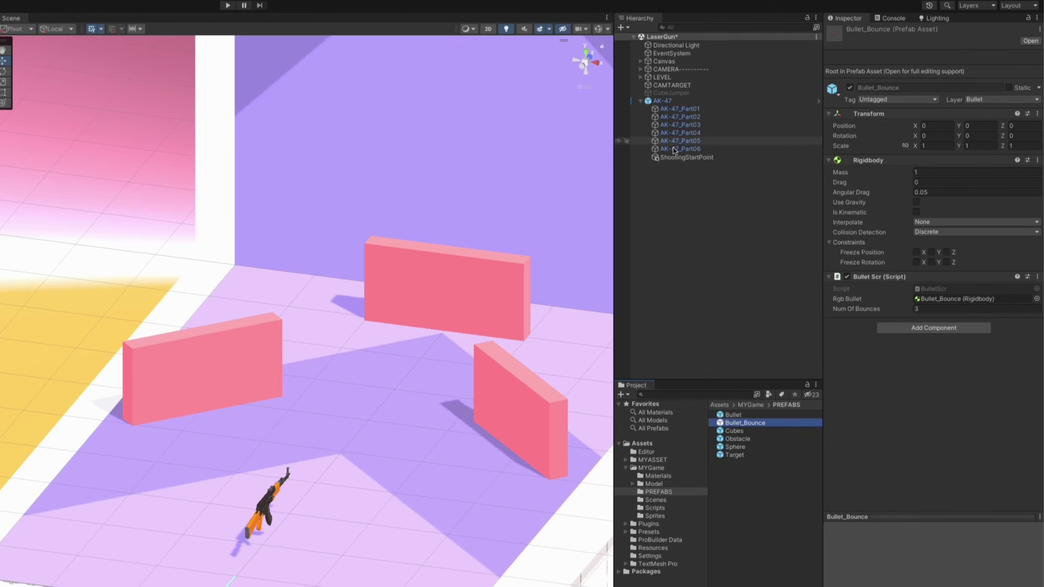
- Set the Fire Rate Gun's Fire Rate to 0.5 and Bullet Force to 300
{"action": "left_click", "coordinate": [931, 360]}
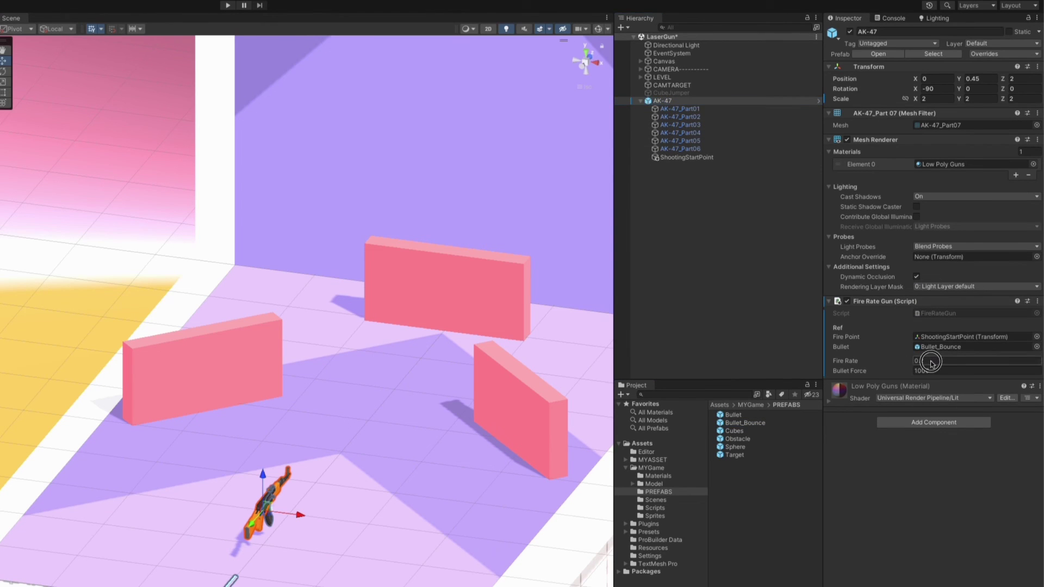
{"action": "key", "text": "BackSpace"}
{"action": "left_click", "coordinate": [939, 371]}
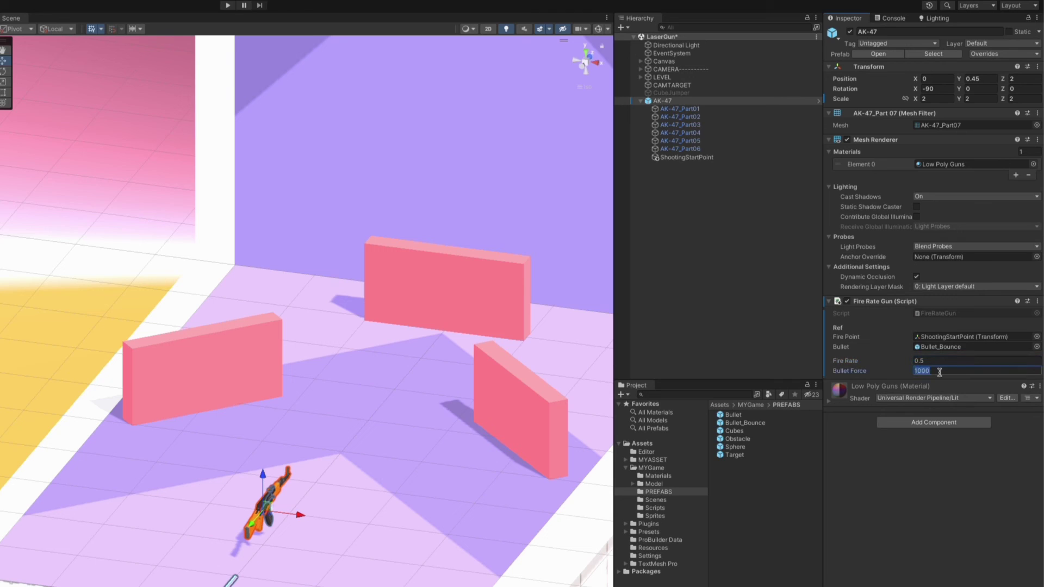
{"action": "type", "text": "300"}
{"action": "key", "text": "Return"}
- Enter Play mode and turn AK-47 to about -21.81 Y so shots ricochet off the pink walls
{"action": "left_click", "coordinate": [229, 7]}
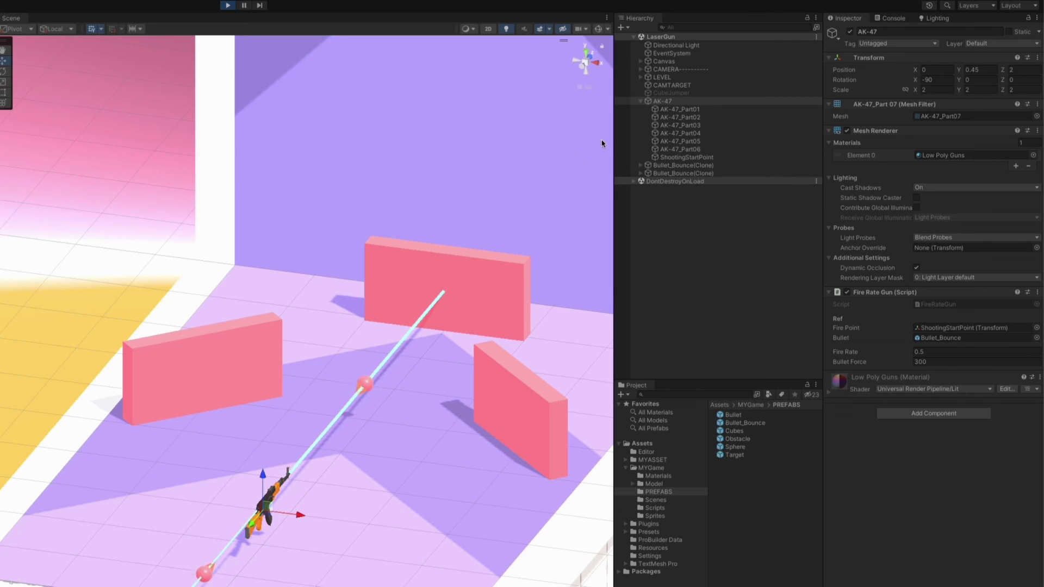
{"action": "left_click", "coordinate": [663, 101]}
{"action": "left_click_drag", "start_coordinate": [956, 81], "coordinate": [665, 93]}
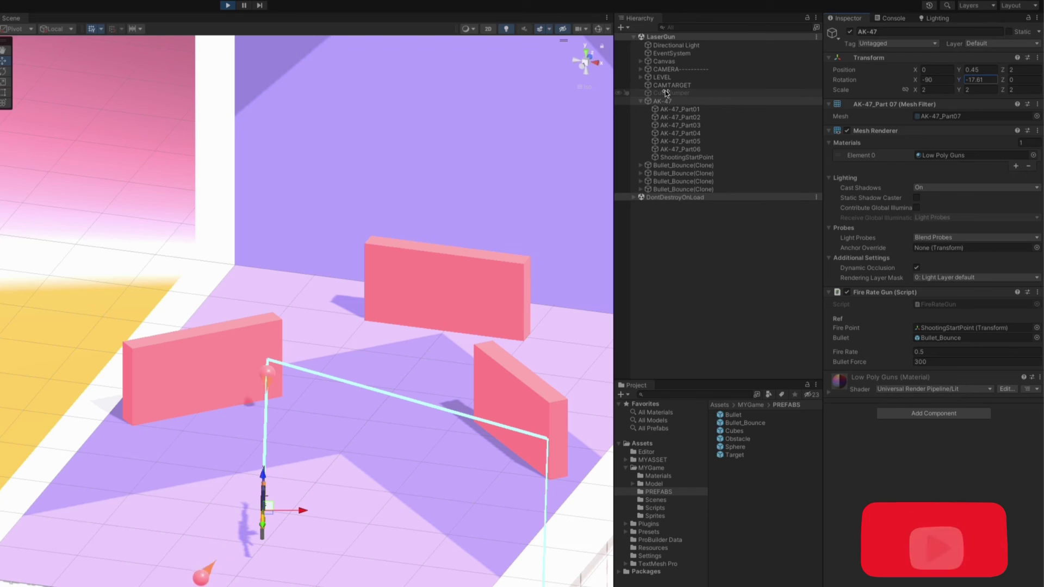
{"action": "mouse_move", "coordinate": [665, 93]}
{"action": "left_mouse_down"}
{"action": "mouse_move", "coordinate": [623, 96]}
{"action": "mouse_move", "coordinate": [861, 105]}
{"action": "left_mouse_up"}
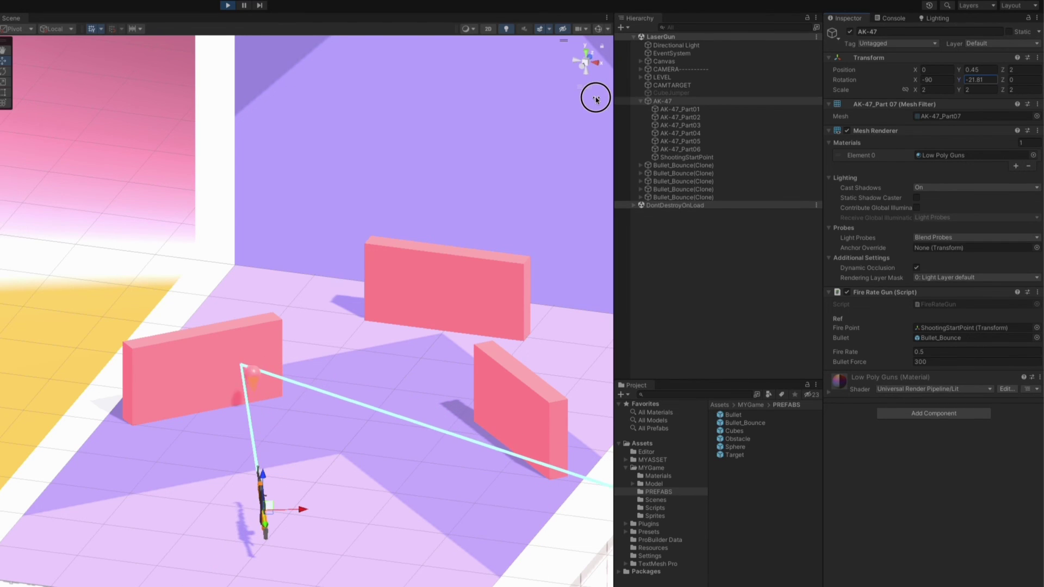